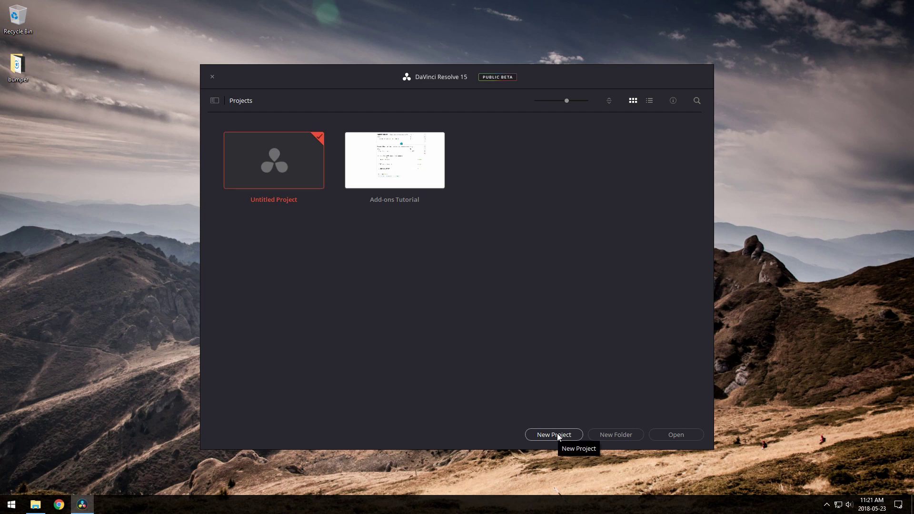
- Create a new project named 'Bumper' from the Project Manager and open it
{"action": "left_click", "coordinate": [552, 435]}
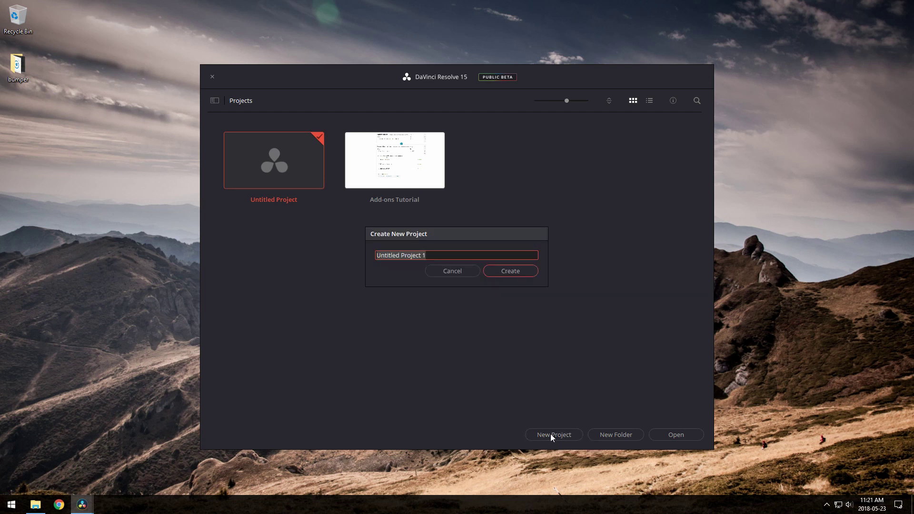
{"action": "type", "text": "Bumper"}
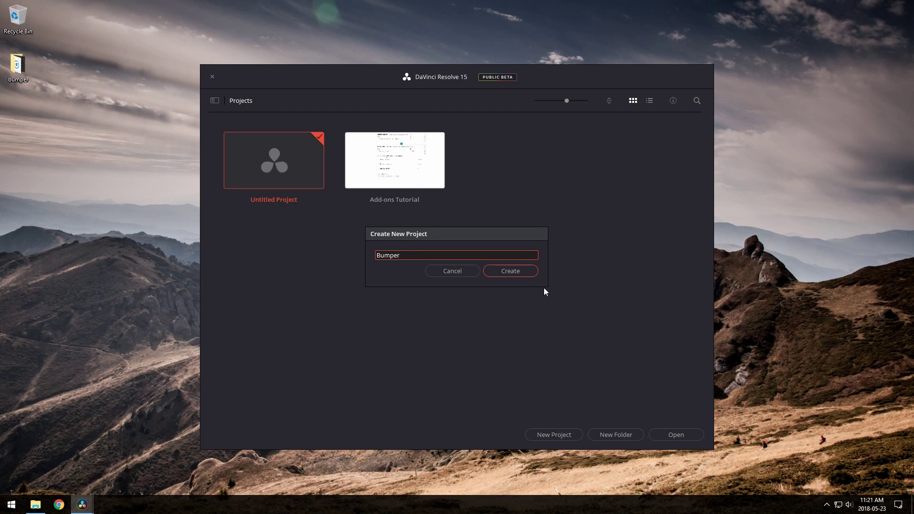
{"action": "left_click", "coordinate": [518, 272]}
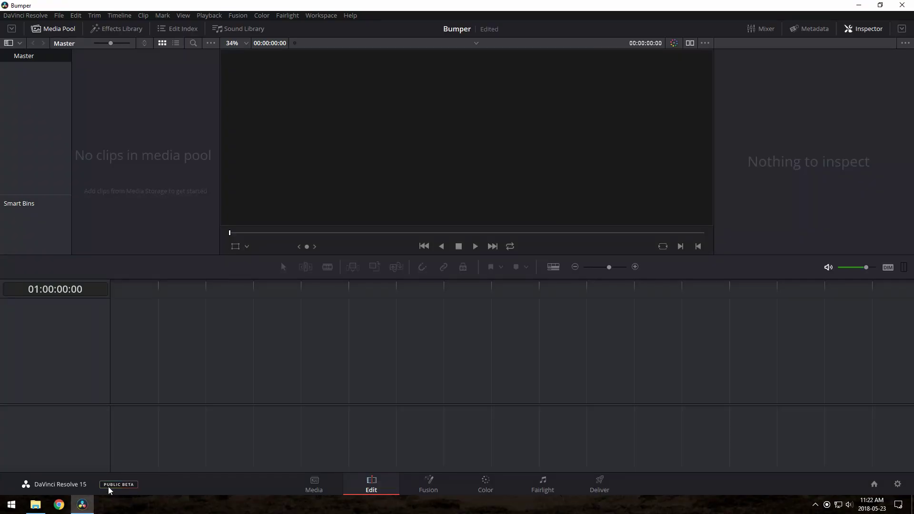
- Import logo.png from the bumper folder into the Resolve media pool
{"action": "mouse_move", "coordinate": [38, 507]}
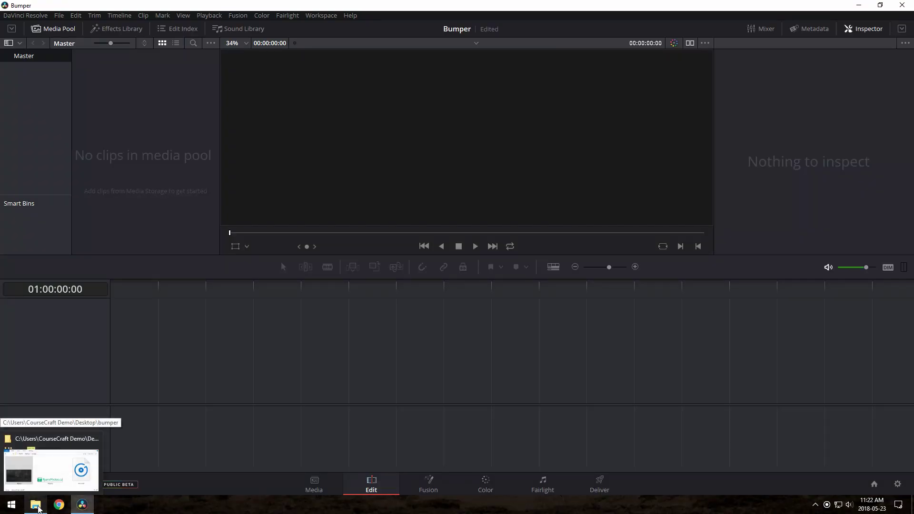
{"action": "left_click", "coordinate": [38, 507]}
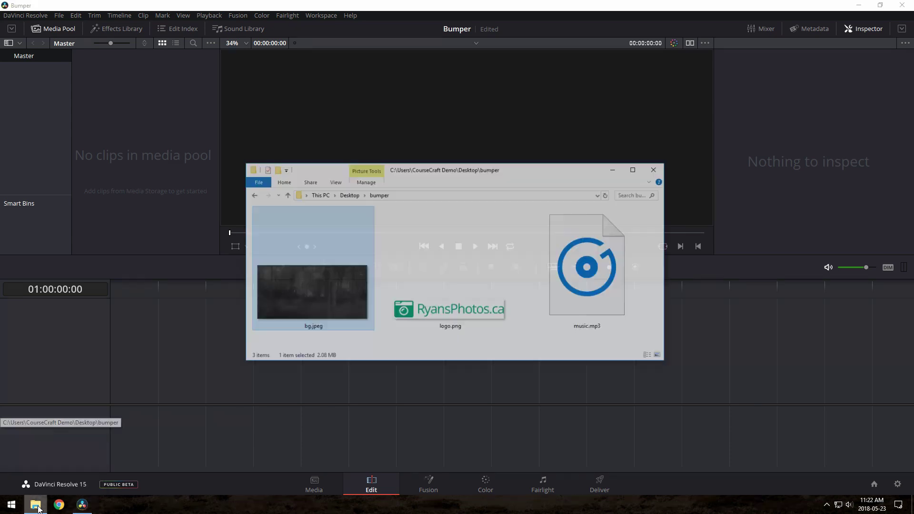
{"action": "left_click", "coordinate": [492, 299]}
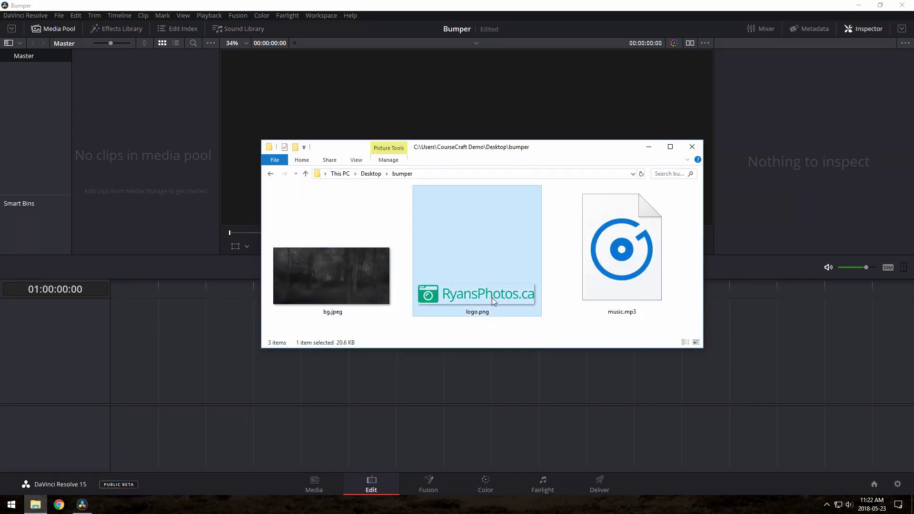
{"action": "left_click_drag", "start_coordinate": [489, 295], "coordinate": [153, 156]}
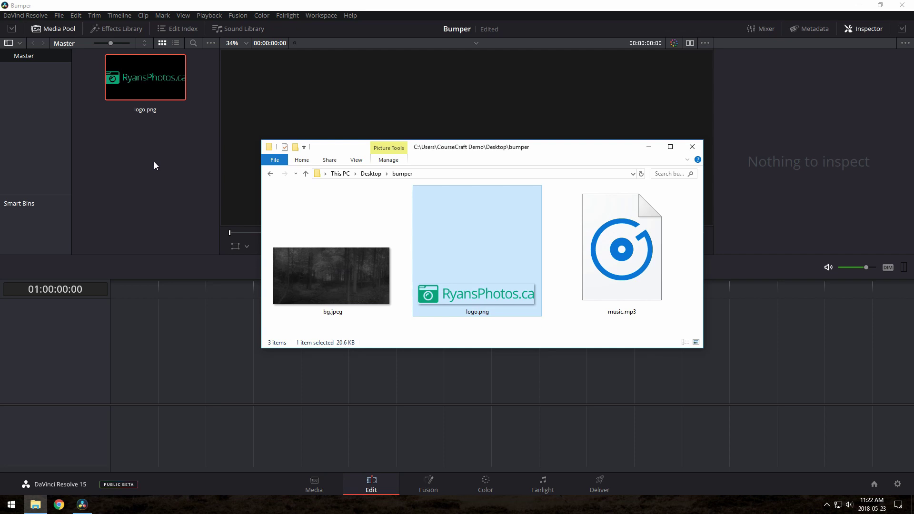
{"action": "left_click", "coordinate": [153, 164]}
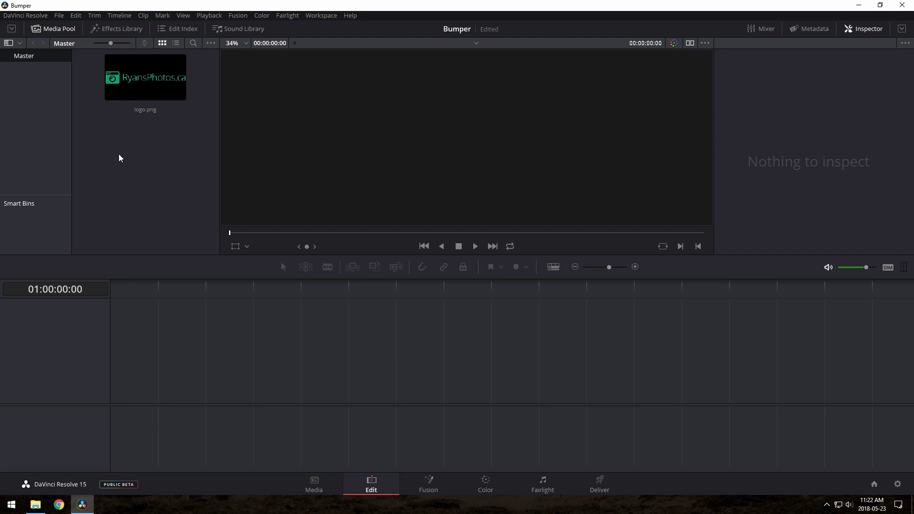
- Add a Solid Color generator to a new timeline, turn it white, then delete the clip
{"action": "left_click", "coordinate": [117, 28]}
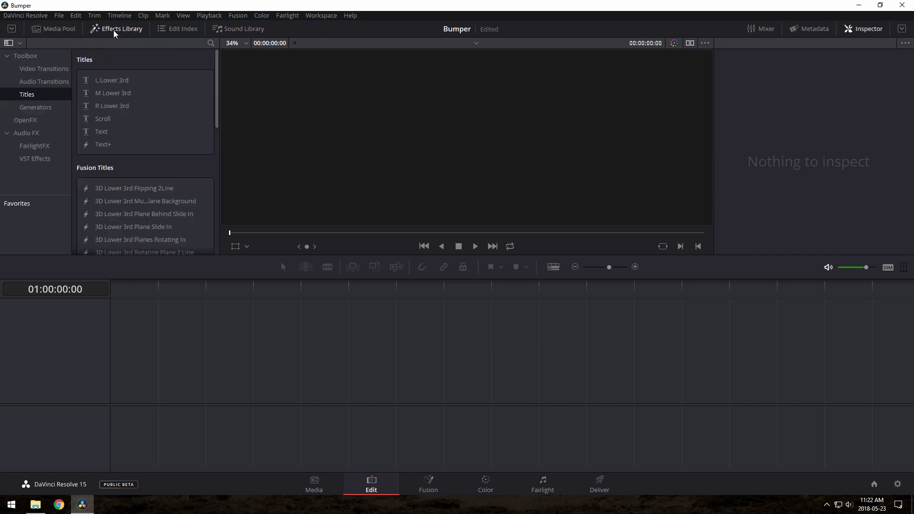
{"action": "left_click", "coordinate": [48, 108]}
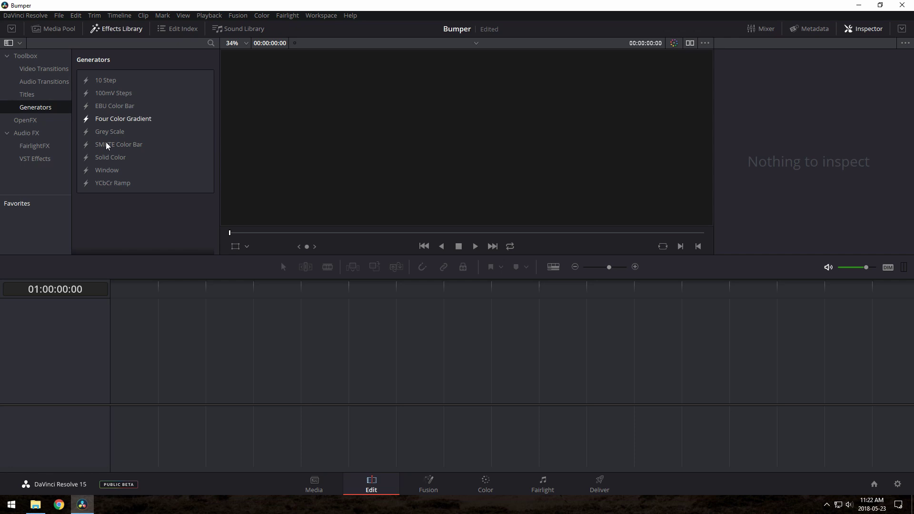
{"action": "left_click_drag", "start_coordinate": [125, 159], "coordinate": [133, 379]}
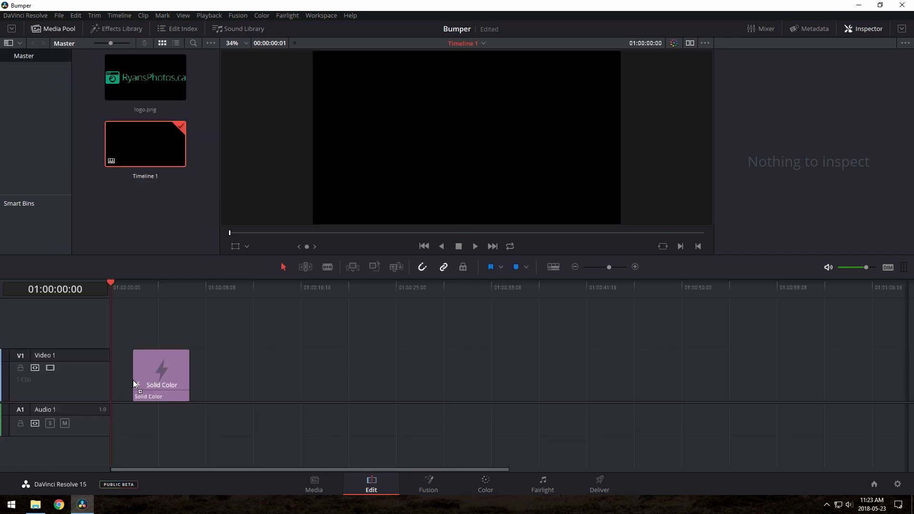
{"action": "left_click", "coordinate": [159, 376]}
{"action": "left_click", "coordinate": [795, 92]}
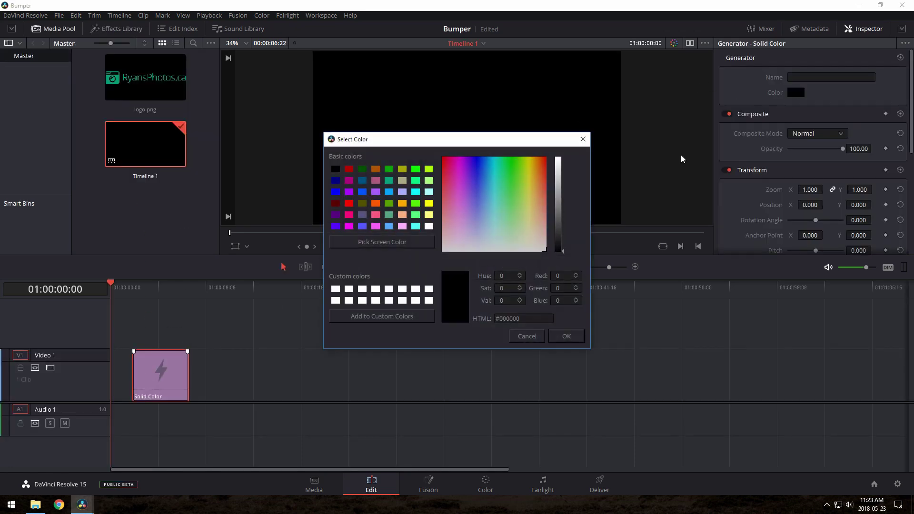
{"action": "left_click_drag", "start_coordinate": [558, 201], "coordinate": [558, 157]}
{"action": "left_click", "coordinate": [562, 334]}
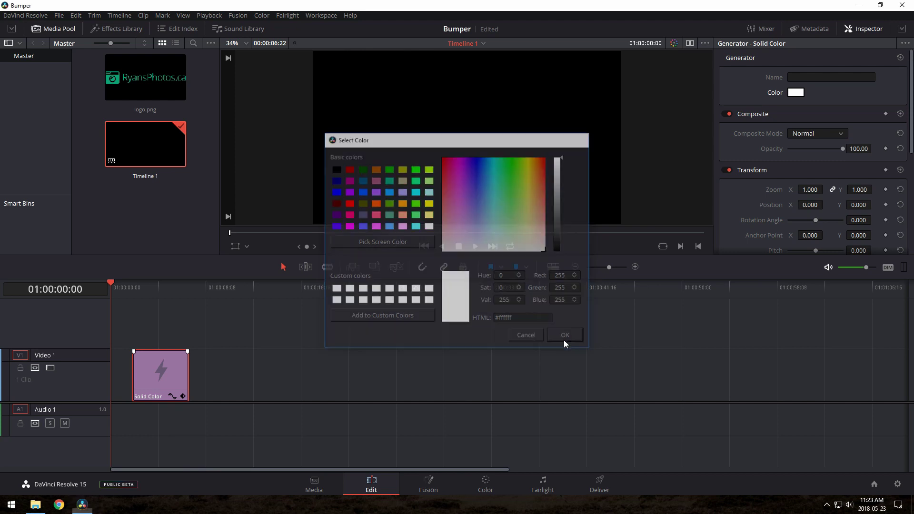
{"action": "left_click", "coordinate": [154, 286]}
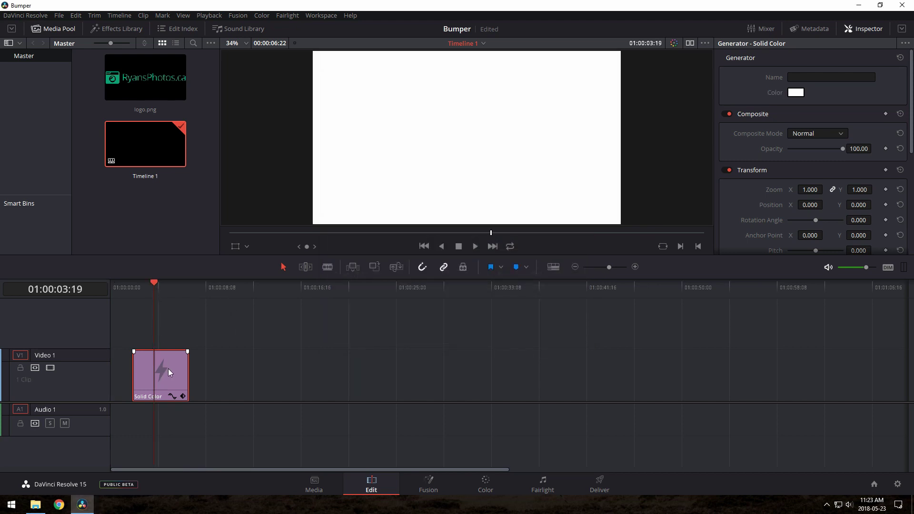
{"action": "key", "text": "Delete"}
- Import bg.jpeg from the bumper folder into the media pool
{"action": "left_click", "coordinate": [35, 504]}
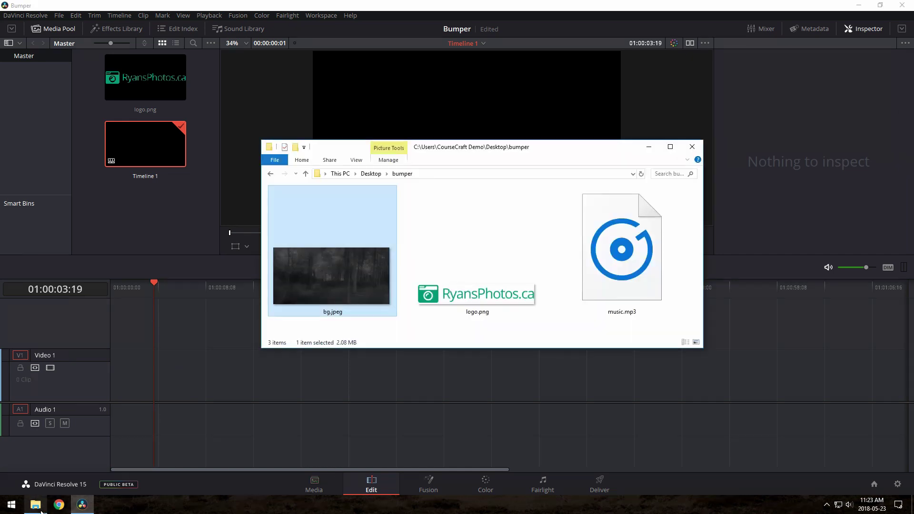
{"action": "left_click_drag", "start_coordinate": [349, 277], "coordinate": [142, 219]}
{"action": "left_click", "coordinate": [202, 212]}
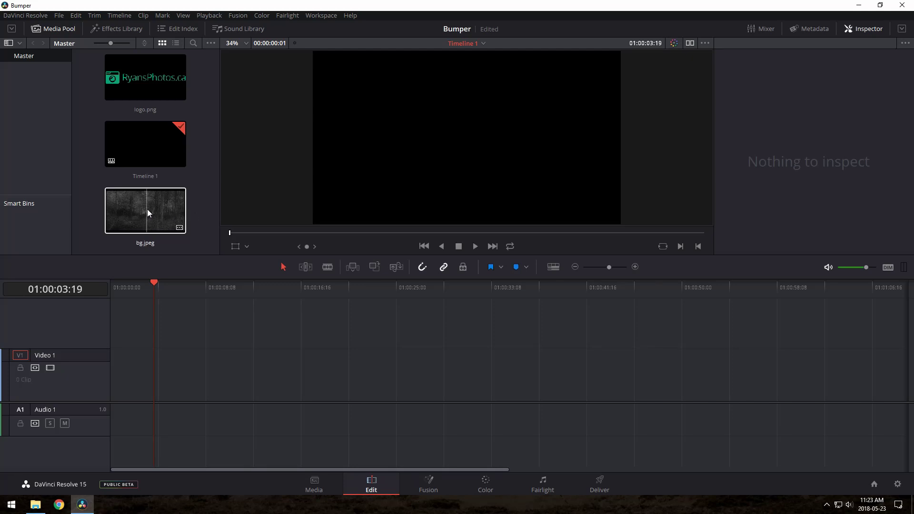
- Place bg.jpeg on Video 1, zoom it to 1.19 and extend it to about ten seconds
{"action": "left_click_drag", "start_coordinate": [147, 213], "coordinate": [164, 371]}
{"action": "left_click", "coordinate": [155, 368]}
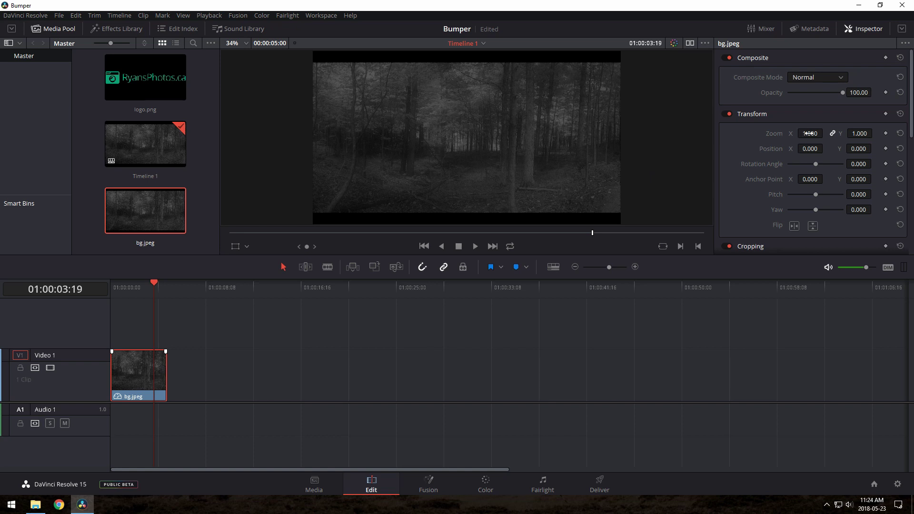
{"action": "left_click_drag", "start_coordinate": [809, 134], "coordinate": [825, 132]}
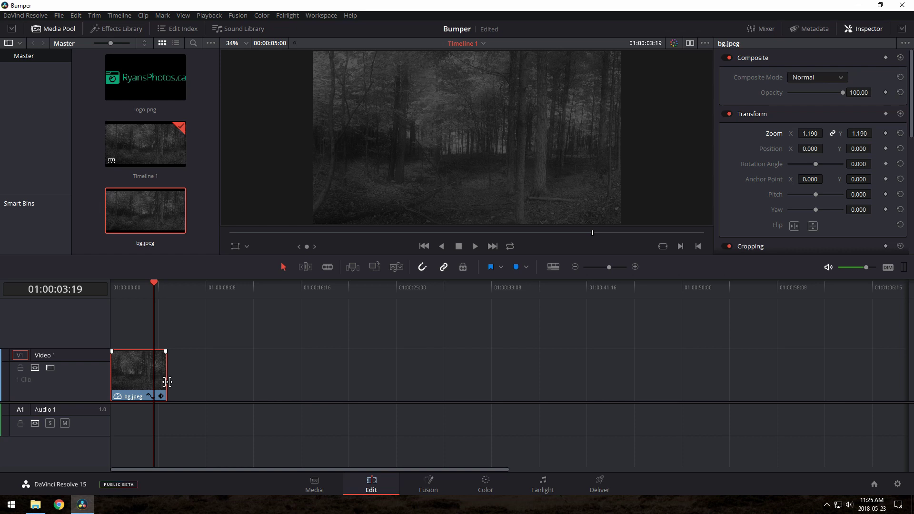
{"action": "left_click_drag", "start_coordinate": [167, 381], "coordinate": [224, 383]}
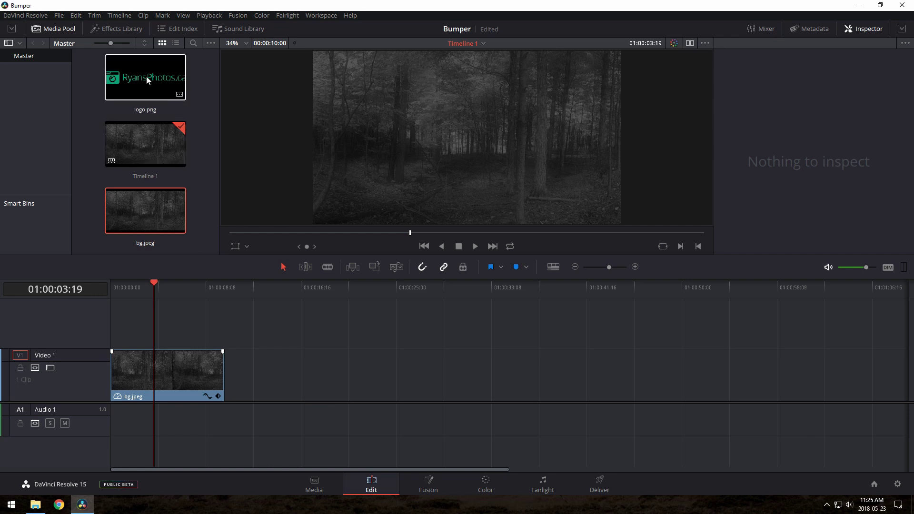
- Place logo.png on Video 2 and extend it to match the background's length
{"action": "left_click_drag", "start_coordinate": [145, 83], "coordinate": [139, 323]}
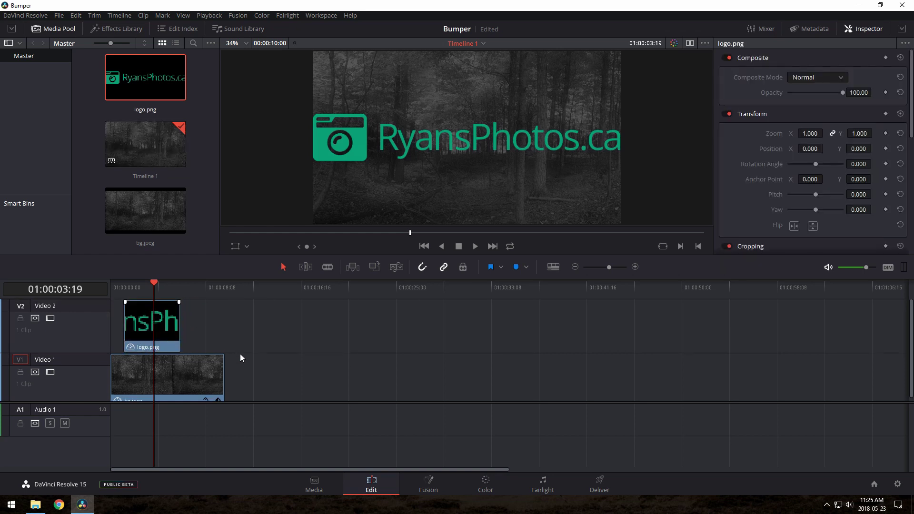
{"action": "left_click", "coordinate": [635, 267]}
{"action": "left_click", "coordinate": [635, 267]}
{"action": "left_click", "coordinate": [401, 331]}
{"action": "left_click_drag", "start_coordinate": [401, 331], "coordinate": [563, 332]}
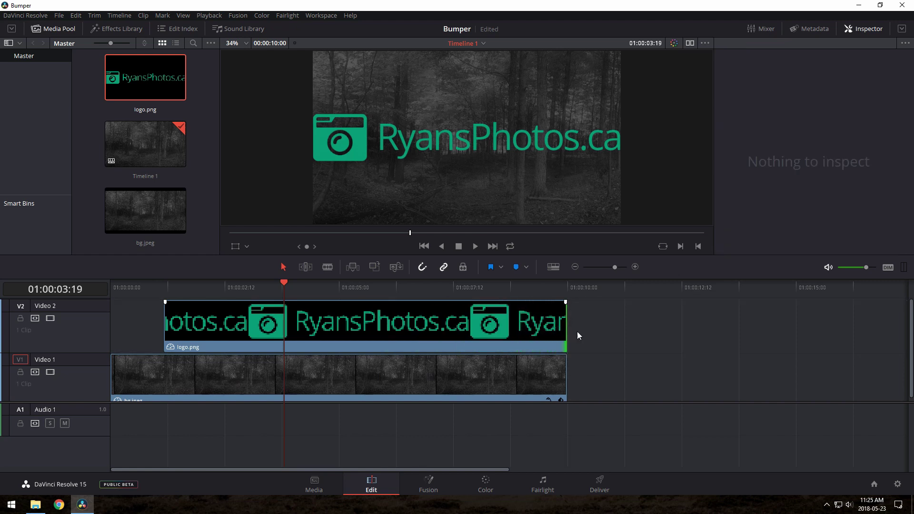
- Set the logo clip's zoom to 0.5
{"action": "left_click", "coordinate": [521, 328]}
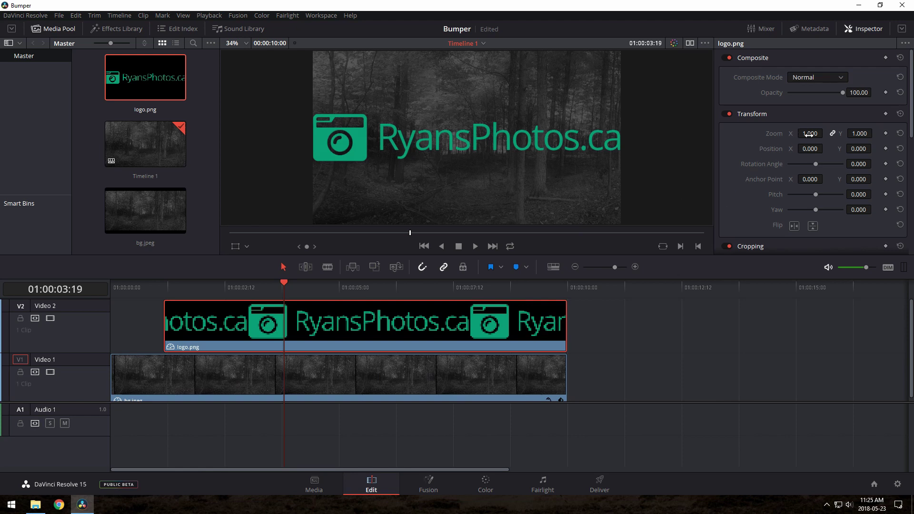
{"action": "left_click_drag", "start_coordinate": [809, 135], "coordinate": [772, 134]}
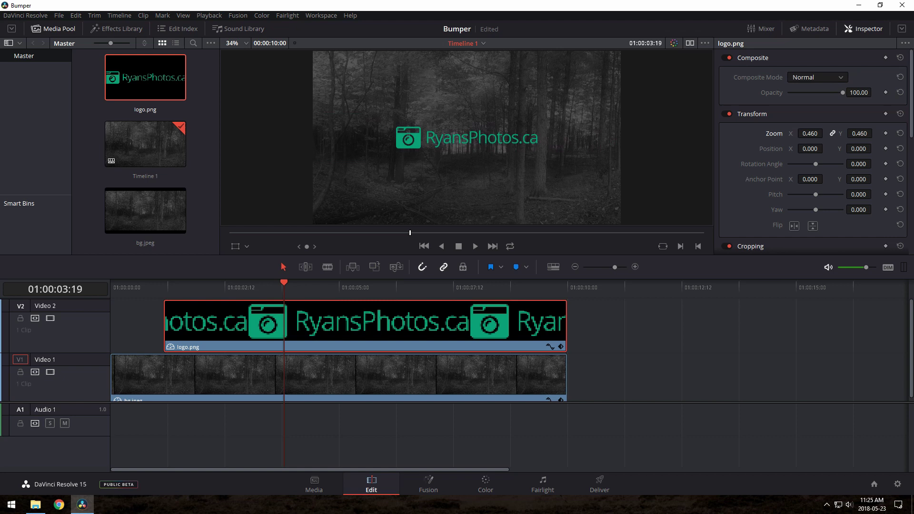
{"action": "left_click", "coordinate": [815, 134]}
{"action": "type", "text": "0.5"}
{"action": "key", "text": "Return"}
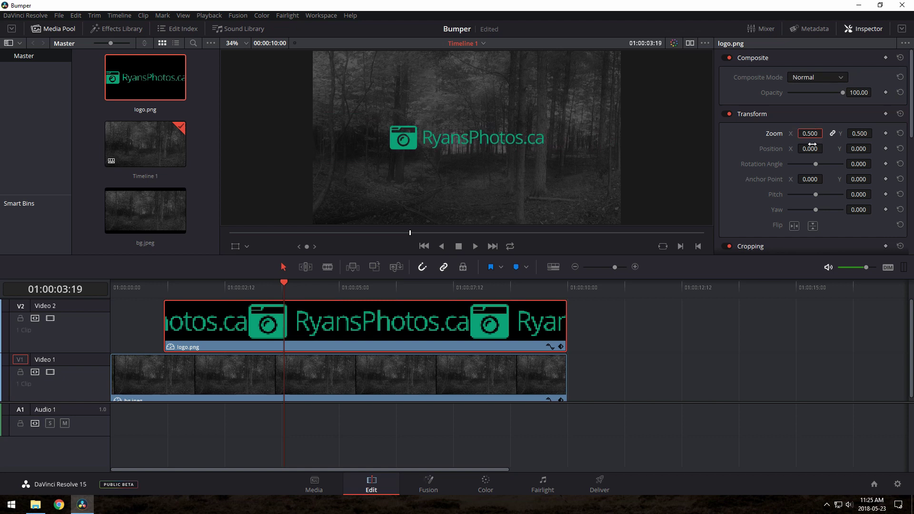
- At about one second, keyframe the logo at 0 opacity and Y position -101
{"action": "left_click", "coordinate": [749, 149]}
{"action": "left_click", "coordinate": [164, 285]}
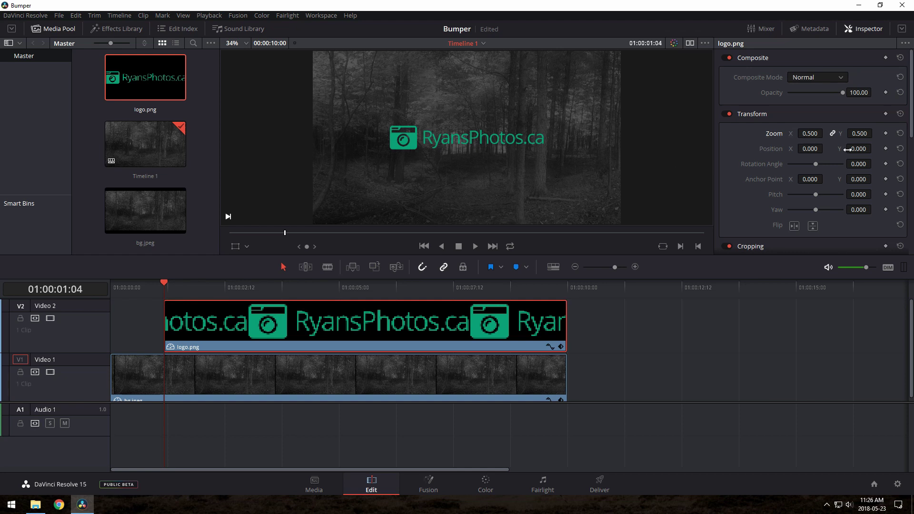
{"action": "mouse_move", "coordinate": [857, 148]}
{"action": "left_mouse_down"}
{"action": "mouse_move", "coordinate": [826, 148]}
{"action": "mouse_move", "coordinate": [874, 149]}
{"action": "left_mouse_up"}
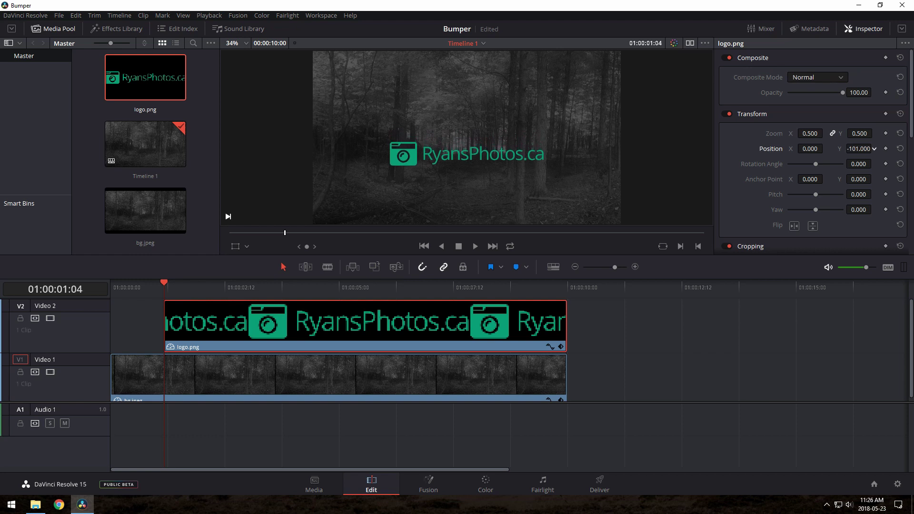
{"action": "left_click_drag", "start_coordinate": [842, 92], "coordinate": [735, 95]}
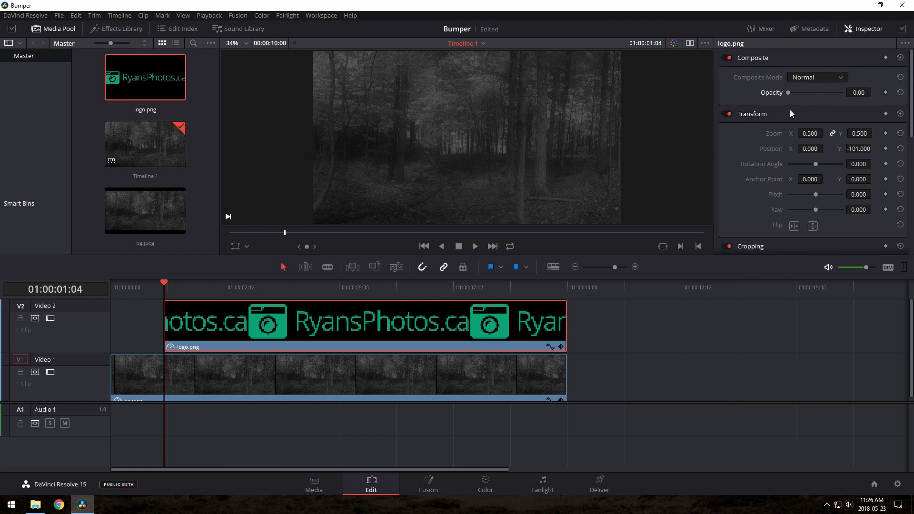
{"action": "left_click", "coordinate": [885, 92]}
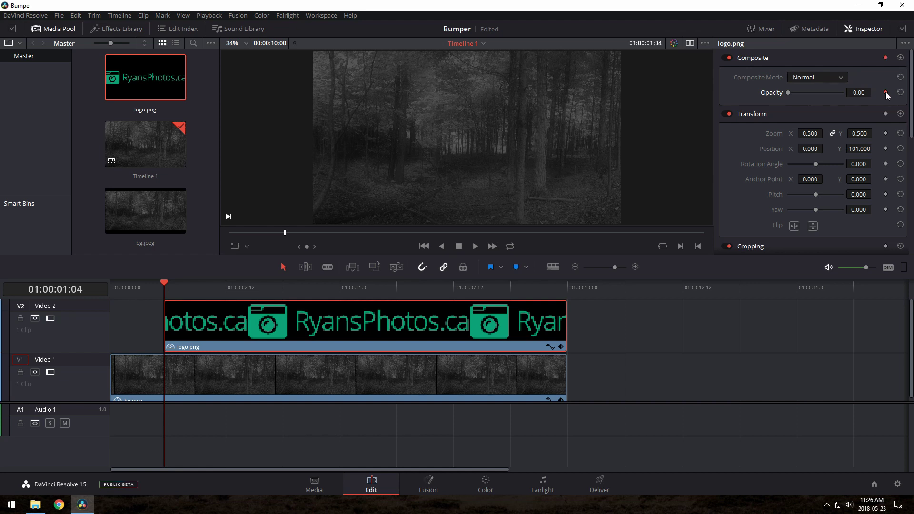
{"action": "left_click", "coordinate": [885, 148]}
- A moment later, set the logo's Y position to 0 and opacity to 100
{"action": "left_click_drag", "start_coordinate": [170, 287], "coordinate": [191, 290]}
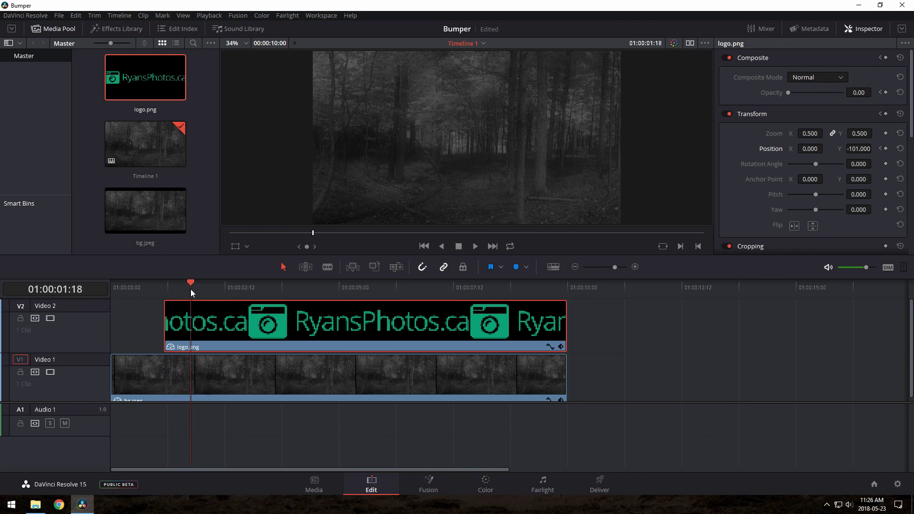
{"action": "left_click", "coordinate": [858, 148]}
{"action": "type", "text": "0"}
{"action": "left_click_drag", "start_coordinate": [824, 91], "coordinate": [856, 98]}
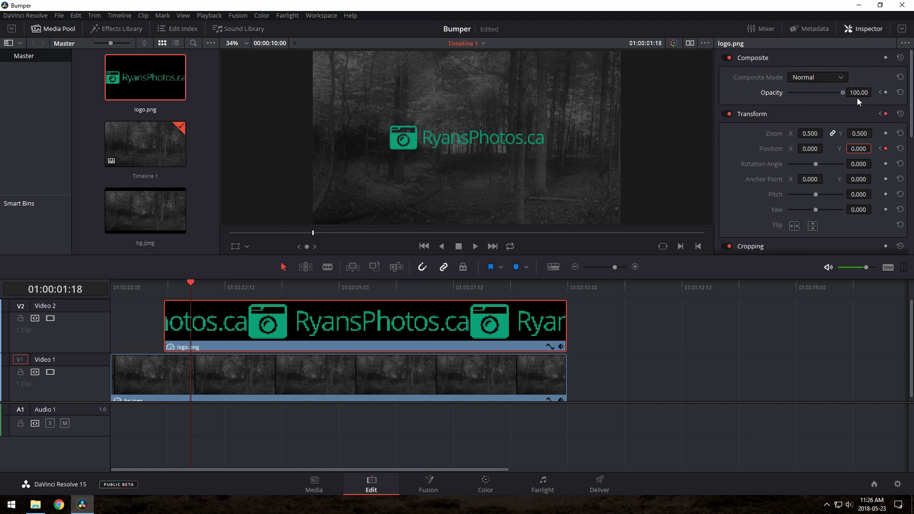
- Preview the logo fade-in, then give the logo clip a five-frame fade-out
{"action": "left_click", "coordinate": [133, 286]}
{"action": "key", "text": "space"}
{"action": "key", "text": "space"}
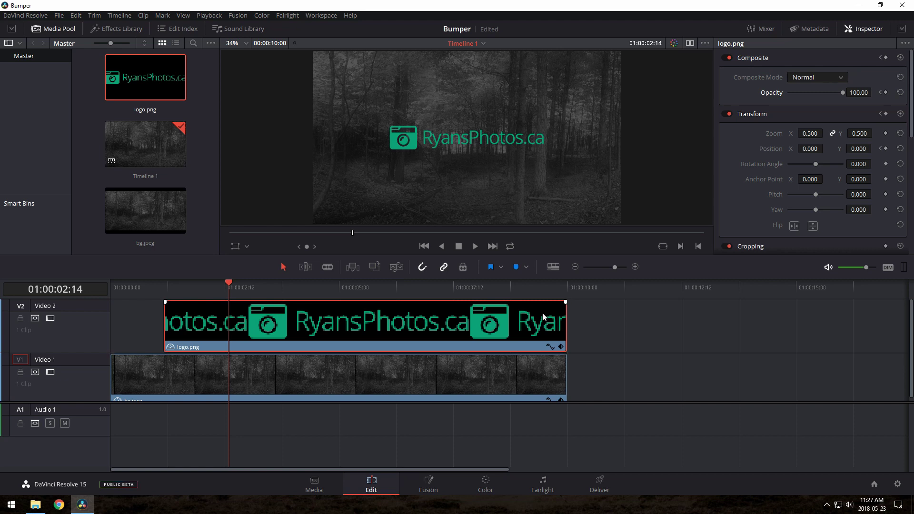
{"action": "mouse_move", "coordinate": [565, 302]}
{"action": "left_click_drag", "start_coordinate": [565, 302], "coordinate": [564, 302]}
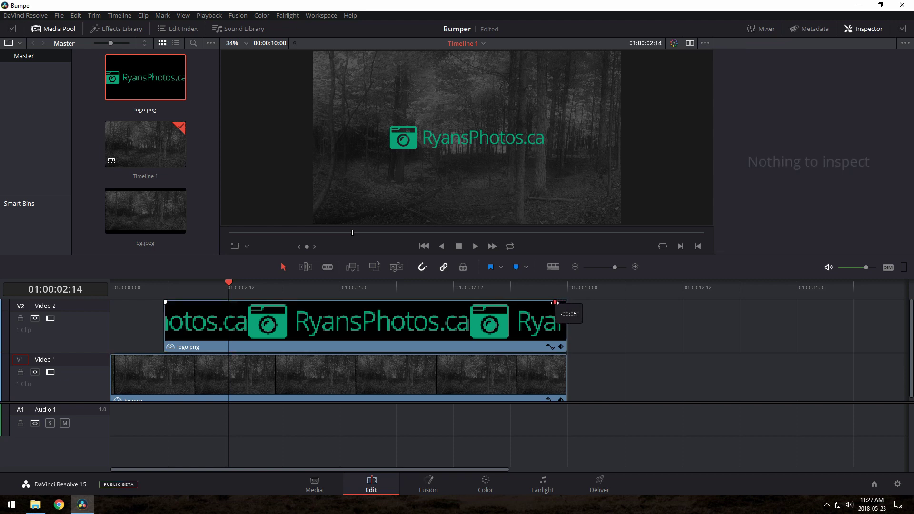
{"action": "left_click_drag", "start_coordinate": [554, 301], "coordinate": [556, 303]}
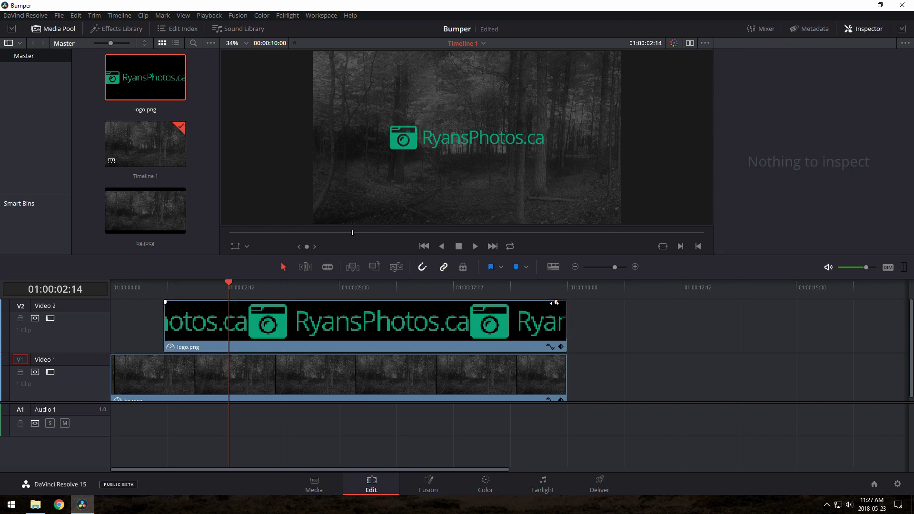
- Play the ending to check the fade-out, then return to the logo clip's start
{"action": "left_click", "coordinate": [537, 286]}
{"action": "key", "text": "space"}
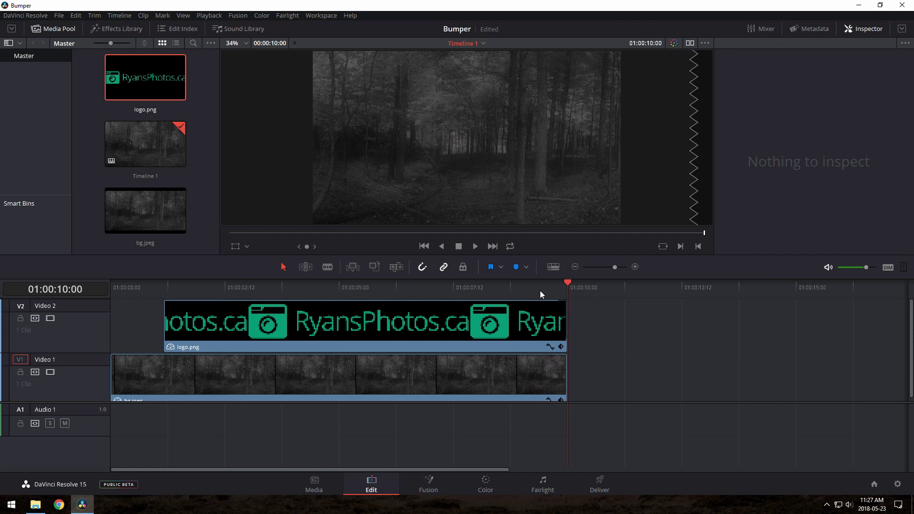
{"action": "key", "text": "Up"}
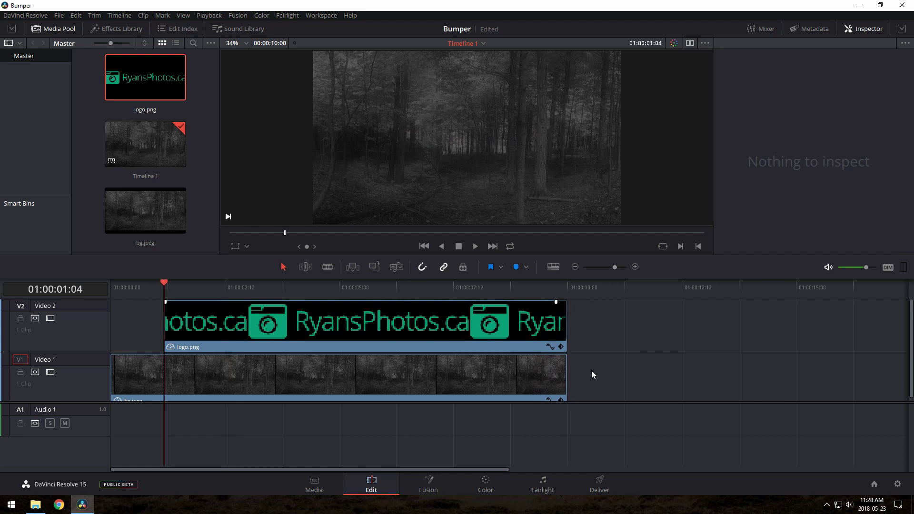
{"action": "left_click", "coordinate": [514, 332]}
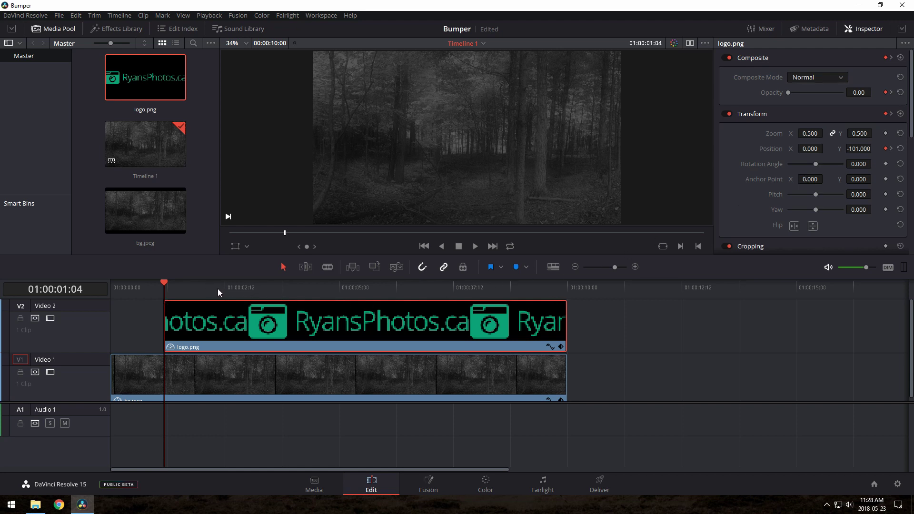
- Drag the logo's ending opacity and position keyframes earlier in the keyframe editor and replay the fade-in
{"action": "left_click", "coordinate": [561, 347]}
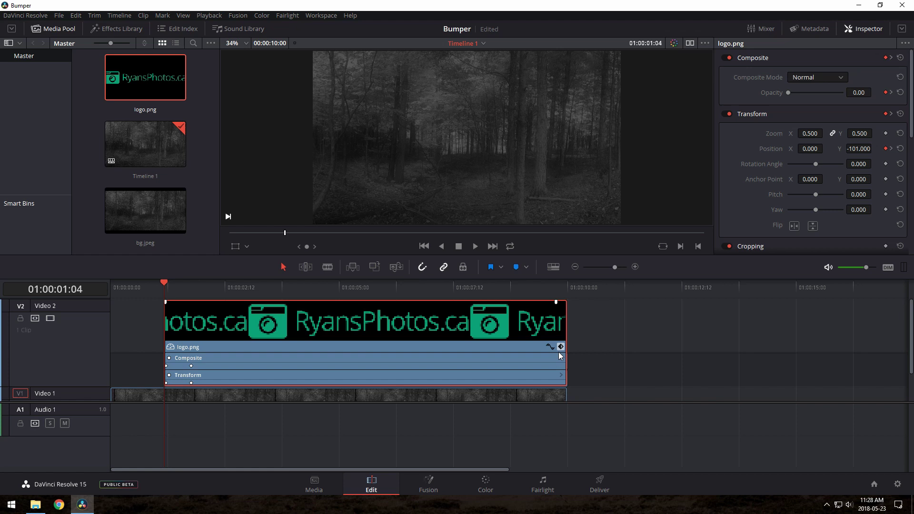
{"action": "left_click", "coordinate": [190, 284]}
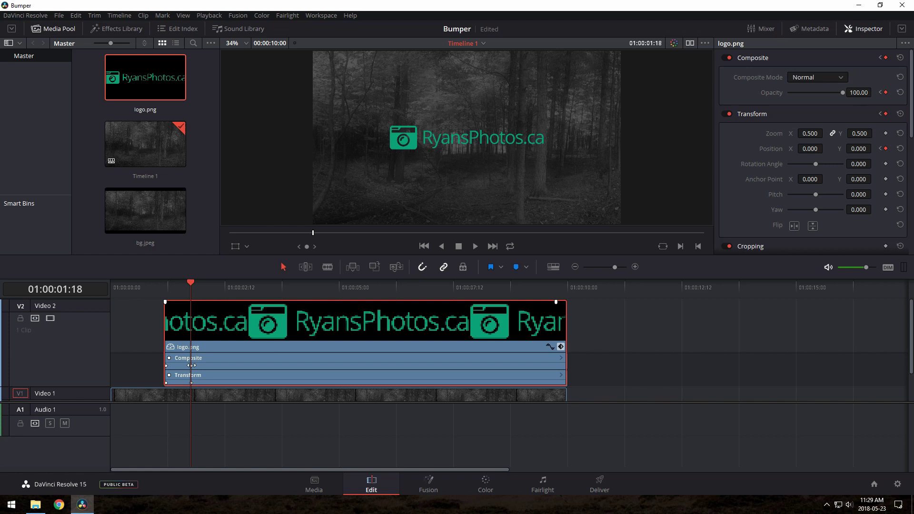
{"action": "left_click", "coordinate": [190, 365]}
{"action": "left_click_drag", "start_coordinate": [195, 288], "coordinate": [210, 287]}
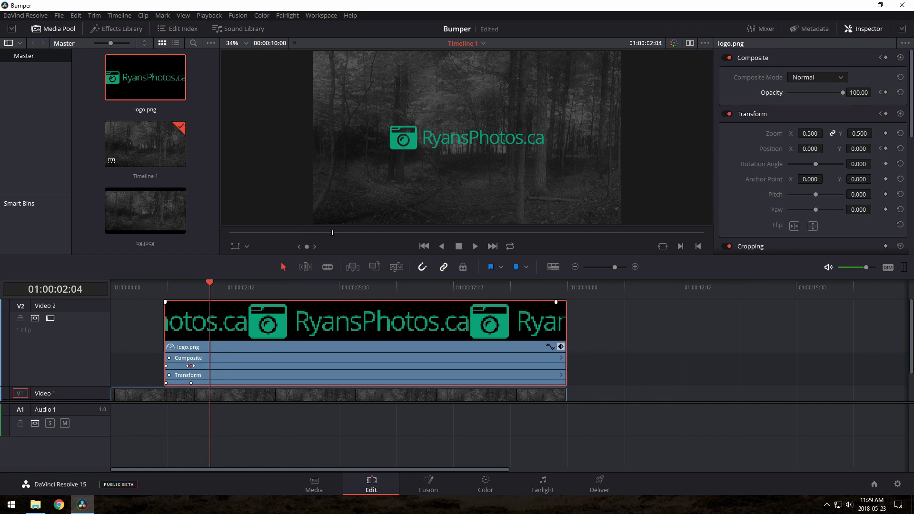
{"action": "left_click", "coordinate": [150, 286]}
{"action": "key", "text": "space"}
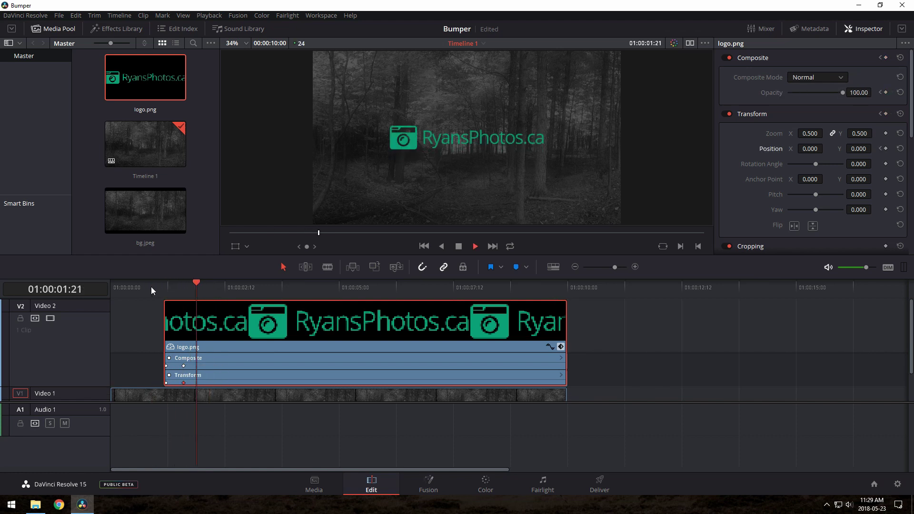
{"action": "key", "text": "space"}
{"action": "left_click_drag", "start_coordinate": [183, 365], "coordinate": [176, 365]}
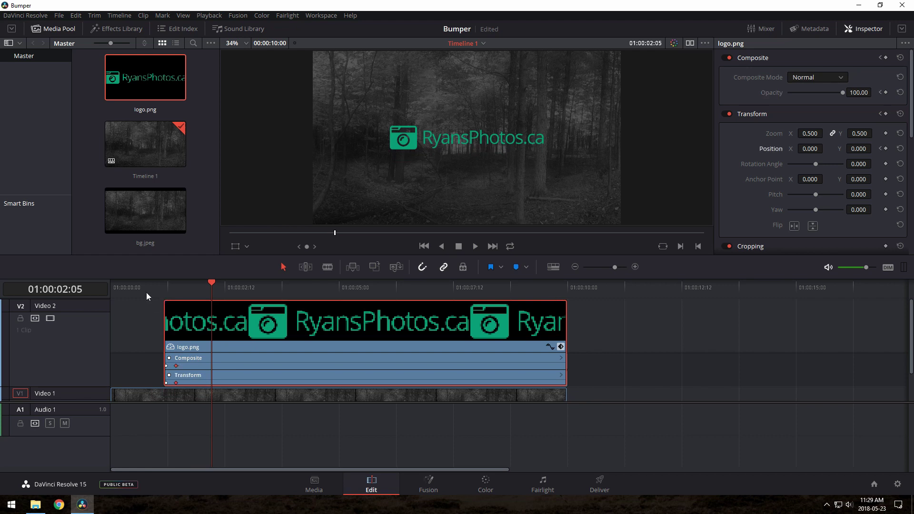
{"action": "key", "text": "slash"}
- Place music.mp3 from the bumper folder on the Audio 1 track
{"action": "left_click", "coordinate": [561, 346]}
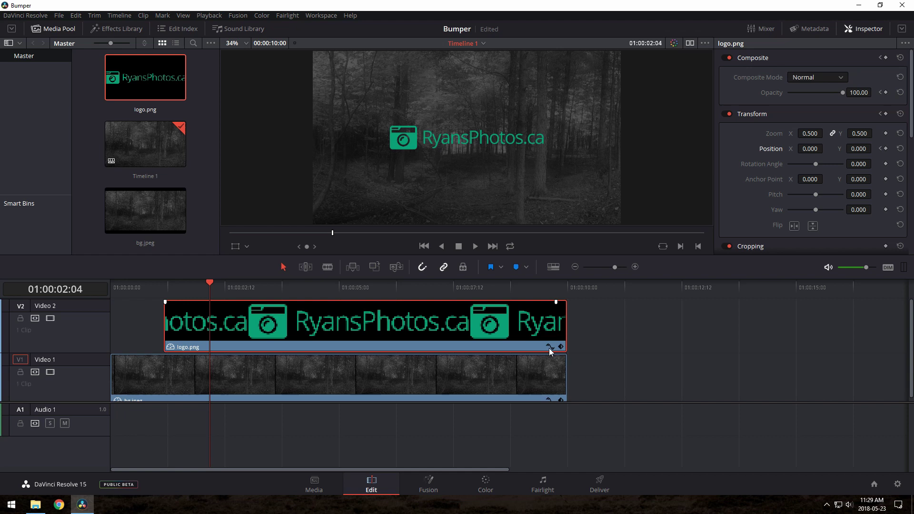
{"action": "left_click", "coordinate": [41, 507]}
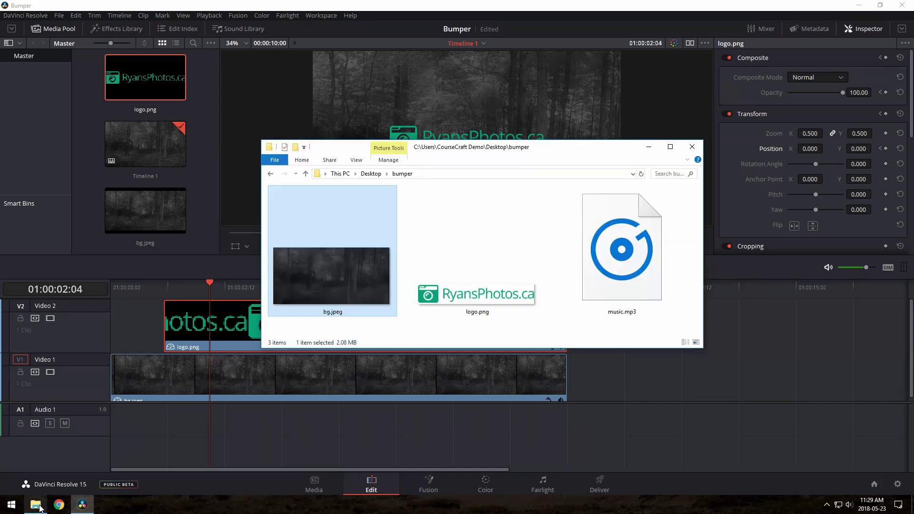
{"action": "left_click", "coordinate": [614, 293]}
{"action": "left_click_drag", "start_coordinate": [614, 292], "coordinate": [114, 429]}
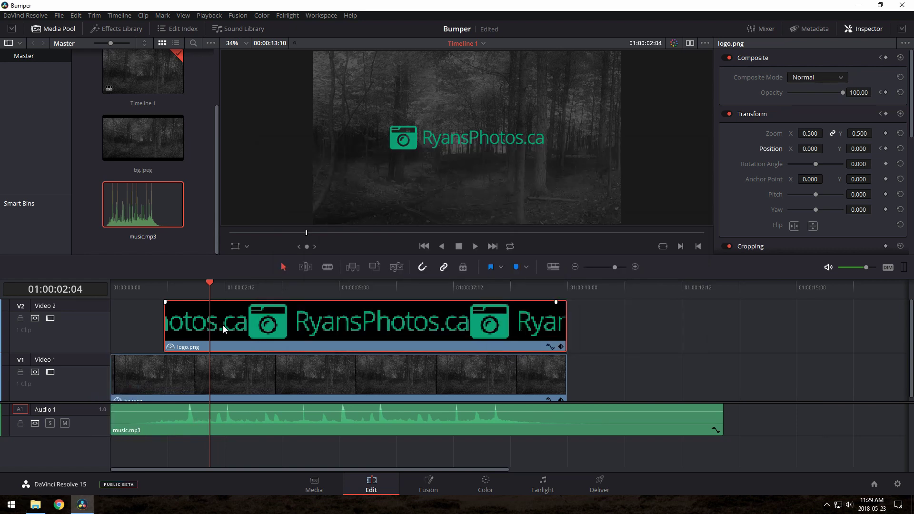
- Shift the logo slightly later, trim bg.jpeg and music to end together, and play the bumper
{"action": "left_click_drag", "start_coordinate": [226, 324], "coordinate": [248, 326]}
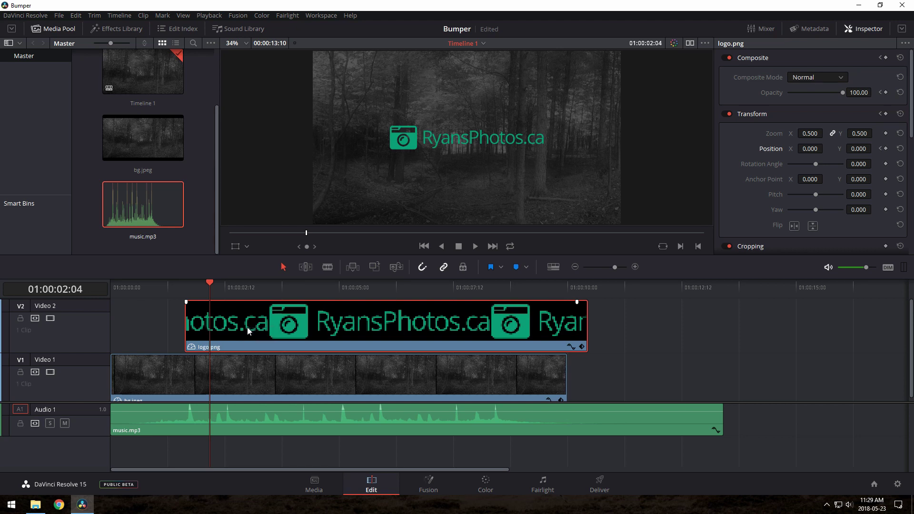
{"action": "left_click_drag", "start_coordinate": [565, 380], "coordinate": [586, 380]}
{"action": "left_click_drag", "start_coordinate": [719, 415], "coordinate": [576, 406]}
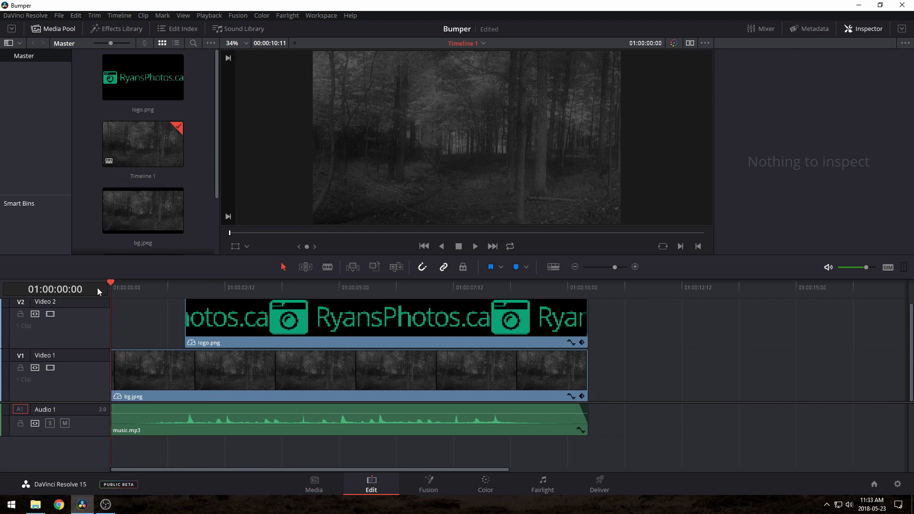
{"action": "key", "text": "space"}
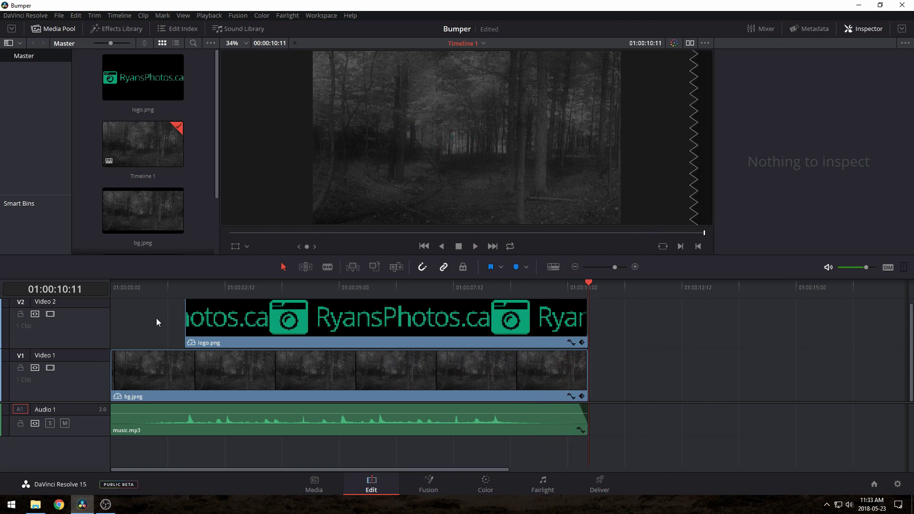
- Add a Text title on Video 3 reading 'Introduction'
{"action": "scroll", "coordinate": [161, 325], "scroll_direction": "up", "scroll_amount": 1}
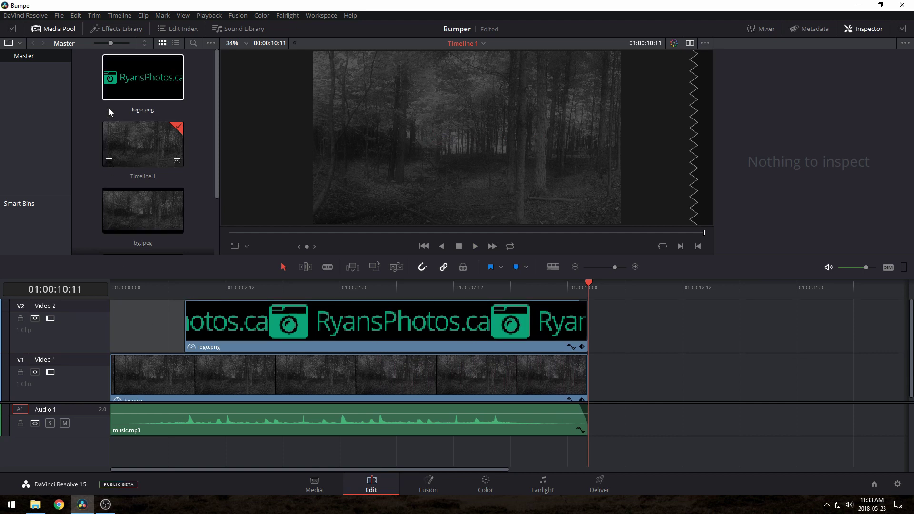
{"action": "left_click", "coordinate": [115, 30]}
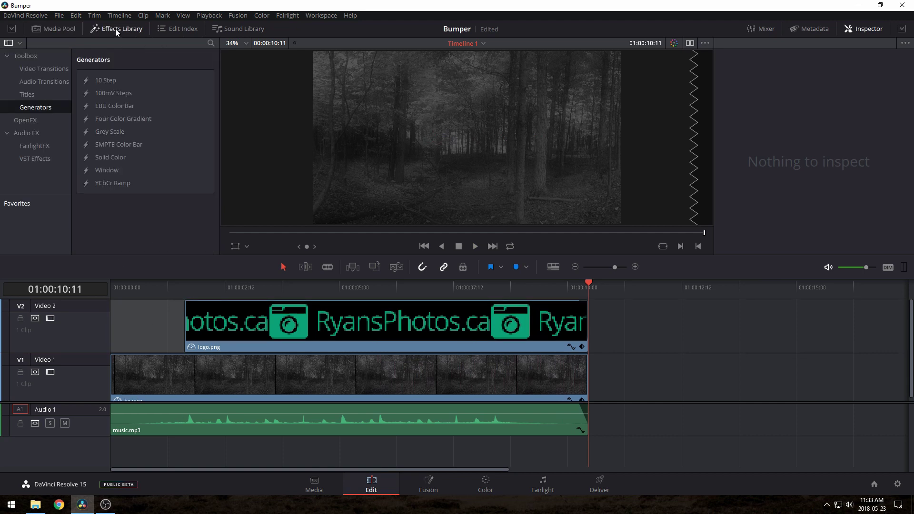
{"action": "left_click", "coordinate": [41, 96]}
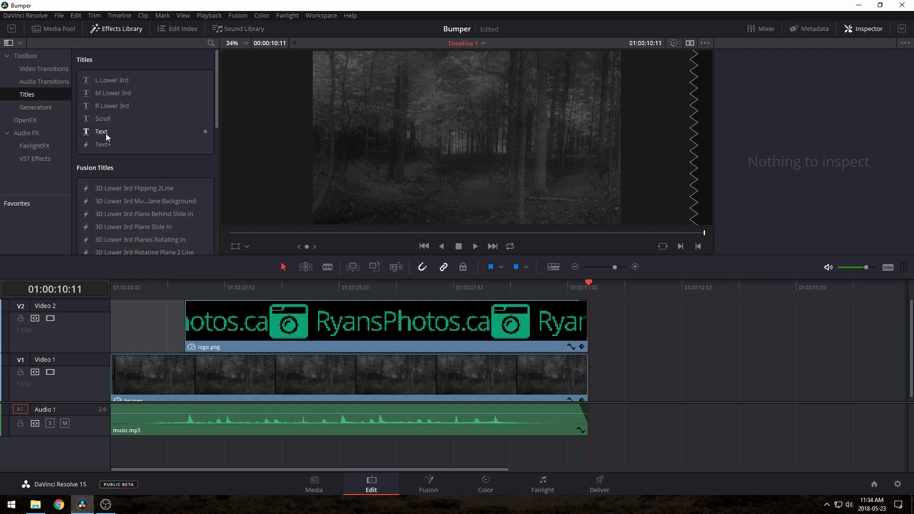
{"action": "left_click_drag", "start_coordinate": [108, 131], "coordinate": [339, 319]}
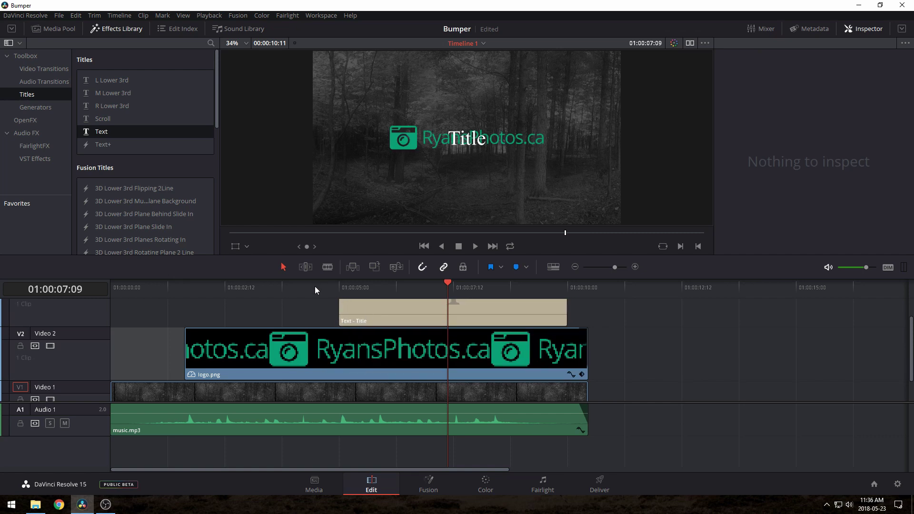
{"action": "left_click", "coordinate": [390, 312]}
{"action": "double_click", "coordinate": [763, 119]}
{"action": "type", "text": "Introduction"}
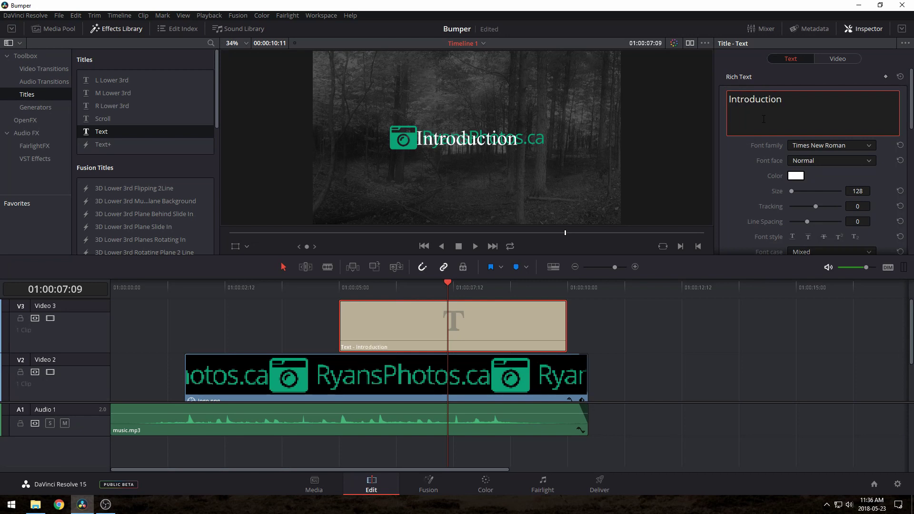
- Set the title to Open Sans Semibold, tracking -18, and Position Y -139
{"action": "left_click", "coordinate": [830, 145]}
{"action": "scroll", "coordinate": [832, 271], "scroll_direction": "down", "scroll_amount": 10}
{"action": "left_click", "coordinate": [832, 316]}
{"action": "left_click_drag", "start_coordinate": [816, 206], "coordinate": [809, 207]}
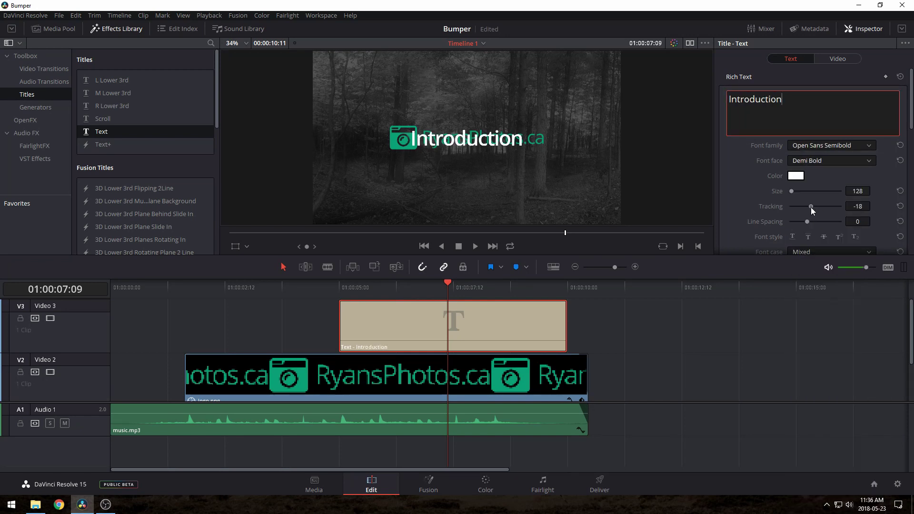
{"action": "left_click", "coordinate": [834, 59]}
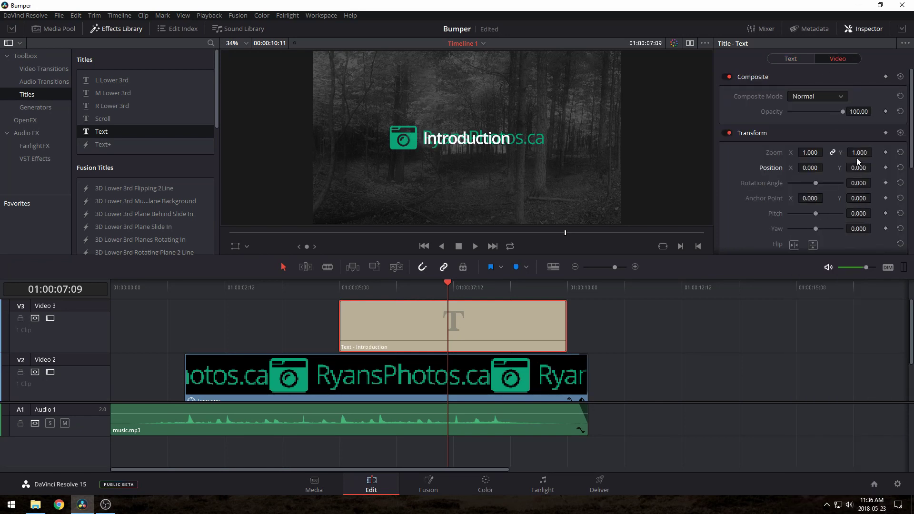
{"action": "left_click_drag", "start_coordinate": [857, 168], "coordinate": [850, 170]}
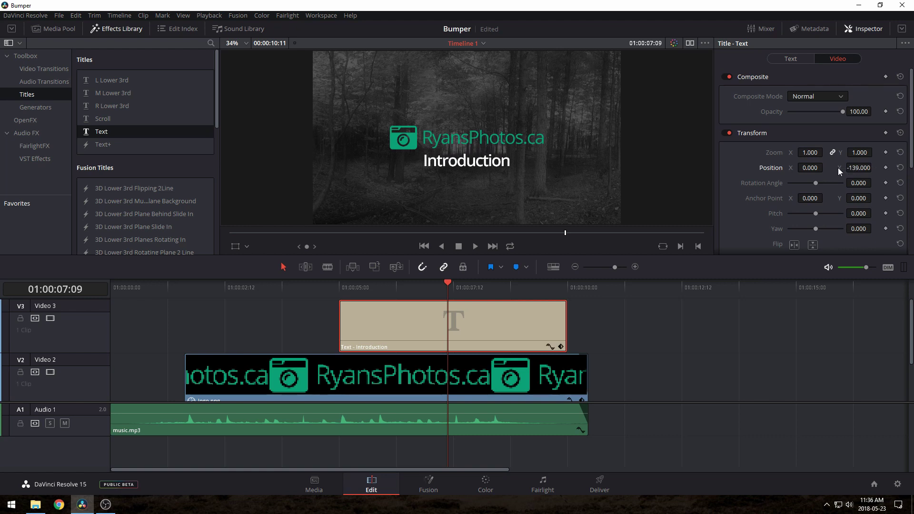
- Preview the title, extend it to end with the logo, and add a short fade-out
{"action": "left_click", "coordinate": [316, 286]}
{"action": "key", "text": "space"}
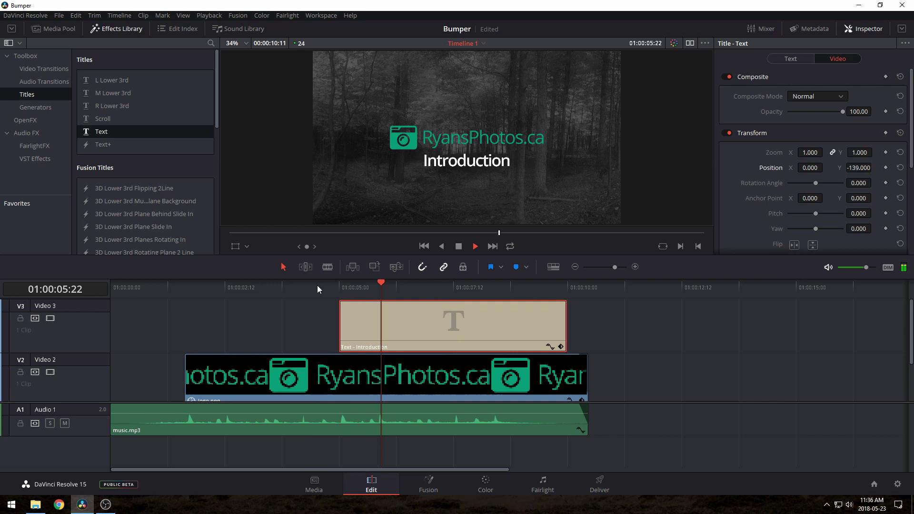
{"action": "key", "text": "space"}
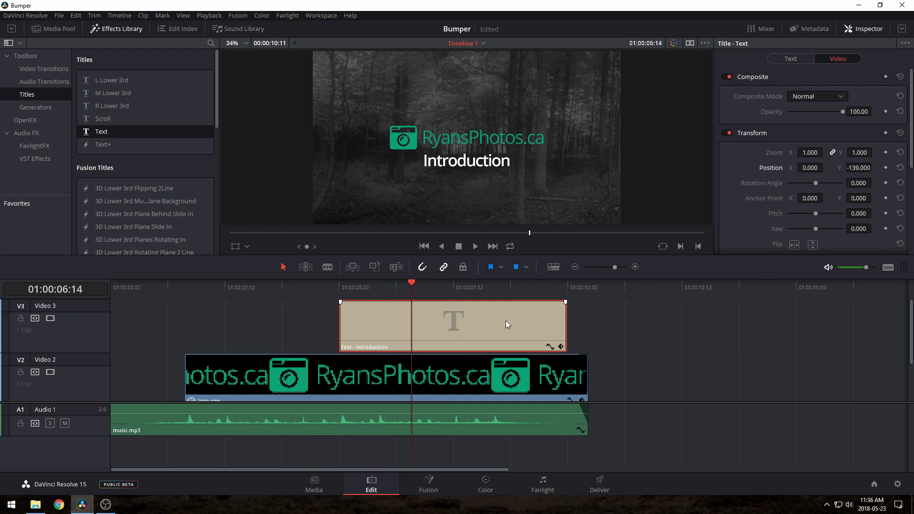
{"action": "left_click_drag", "start_coordinate": [564, 324], "coordinate": [577, 303]}
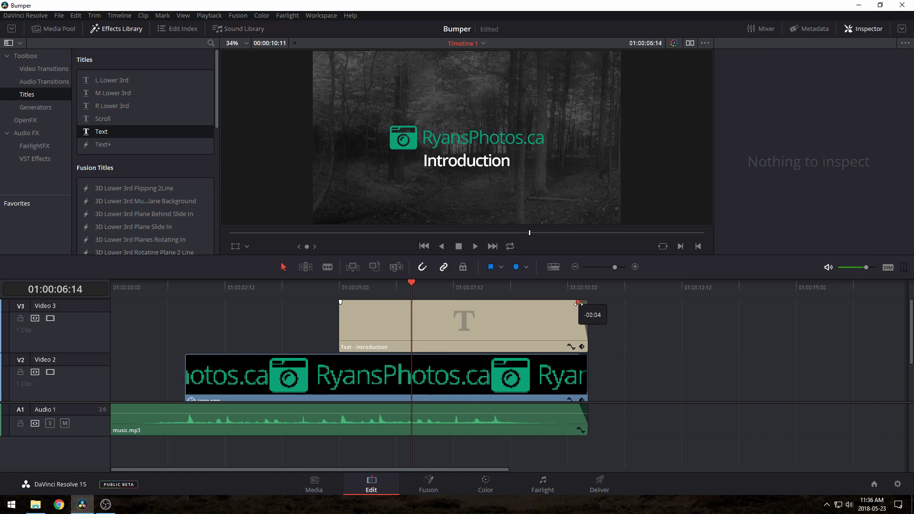
{"action": "left_click_drag", "start_coordinate": [585, 355], "coordinate": [578, 355]}
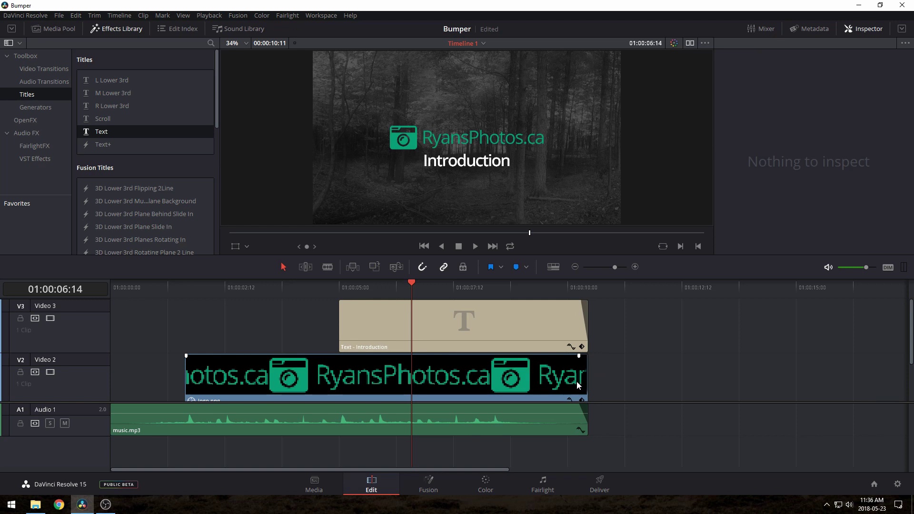
- Save the project, then select the Introduction title and move to its first frame
{"action": "key", "text": "ctrl+s"}
{"action": "left_click", "coordinate": [457, 330]}
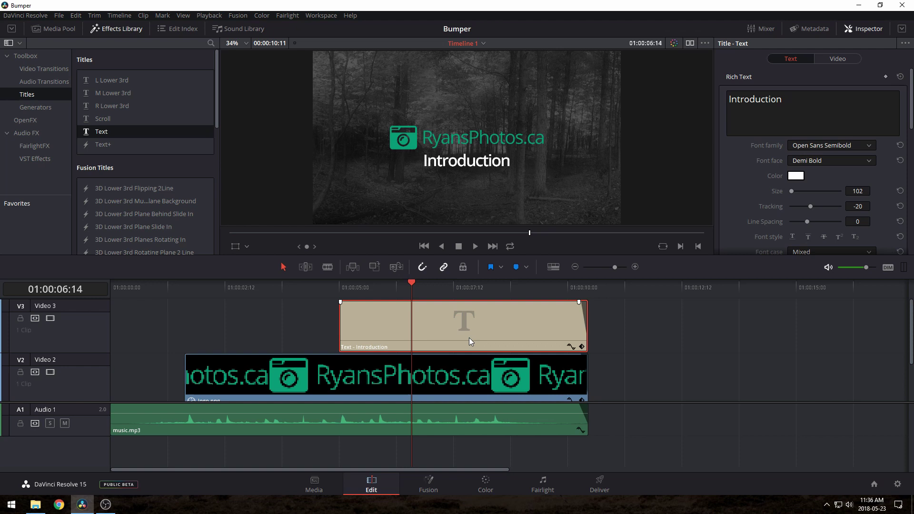
{"action": "left_click", "coordinate": [345, 291]}
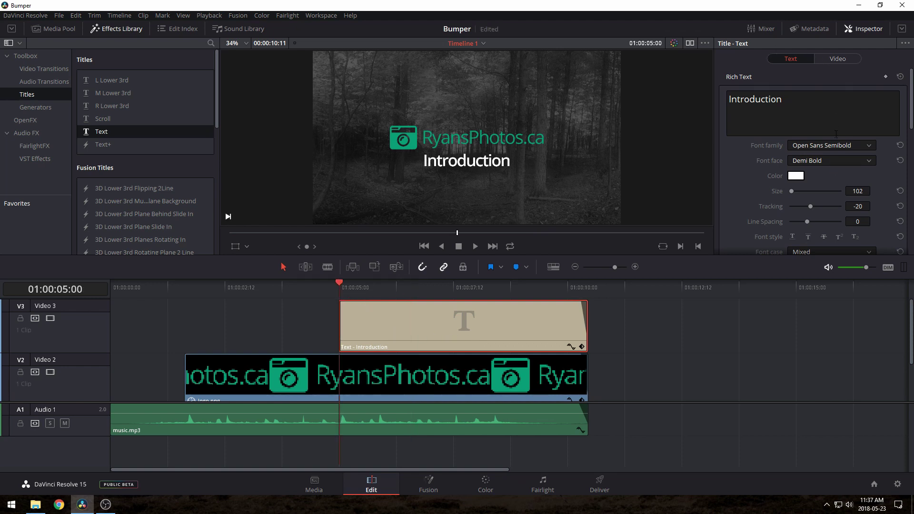
- At the title's first frame, set Zoom 0 and Opacity 0 with a starting keyframe
{"action": "left_click", "coordinate": [820, 62]}
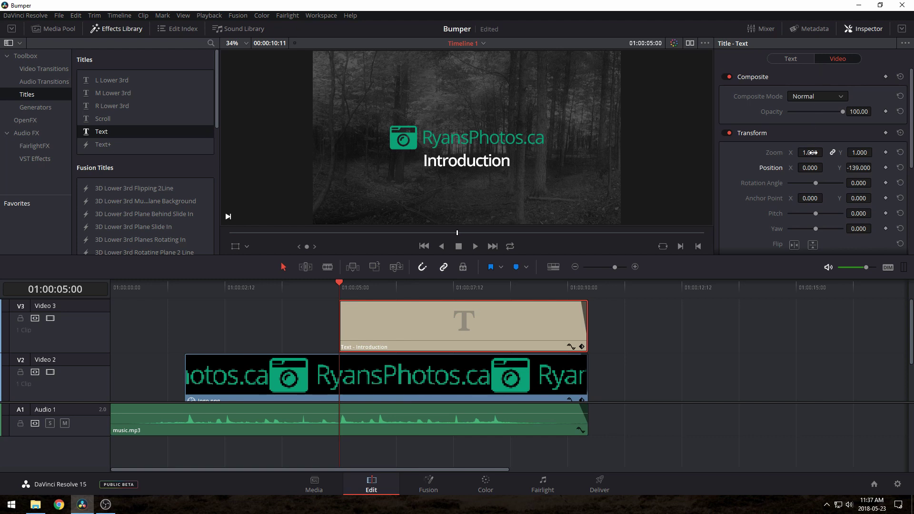
{"action": "left_click_drag", "start_coordinate": [811, 152], "coordinate": [780, 153]}
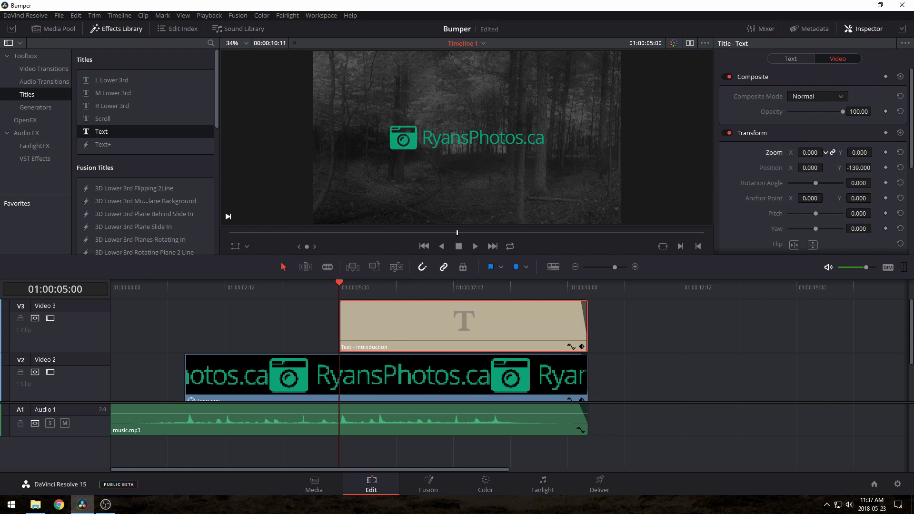
{"action": "left_click_drag", "start_coordinate": [839, 112], "coordinate": [786, 113]}
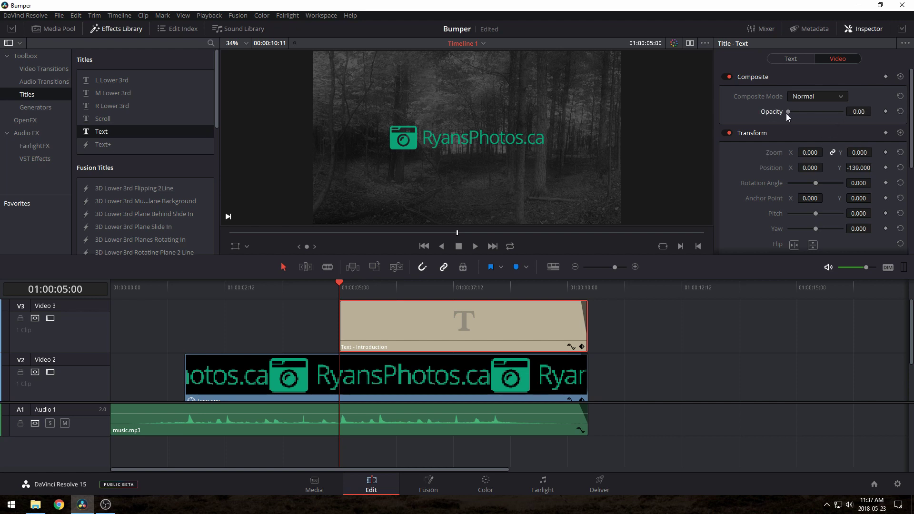
{"action": "left_click", "coordinate": [886, 152]}
- Five frames later at 05:05, set the title's Zoom to 1.0 and Opacity to 100
{"action": "key", "text": "Right"}
{"action": "key", "text": "Right"}
{"action": "key", "text": "Right"}
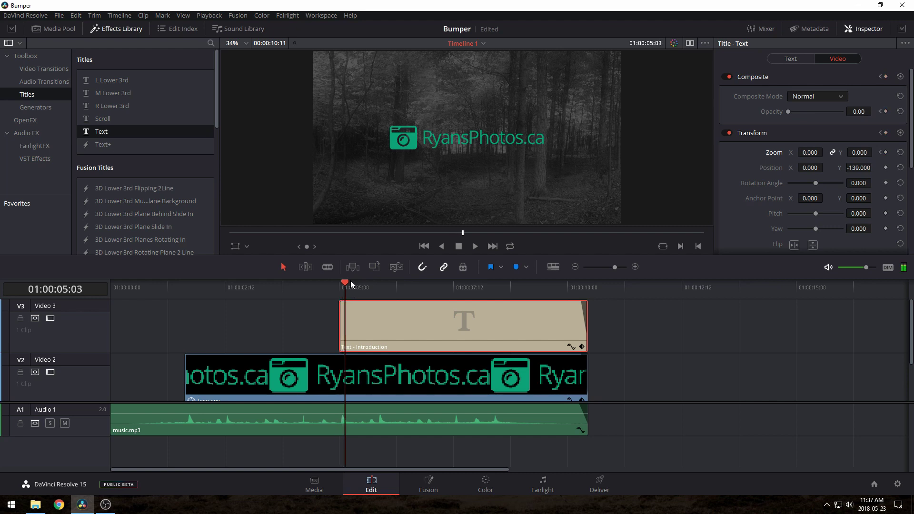
{"action": "key", "text": "Right"}
{"action": "key", "text": "Right"}
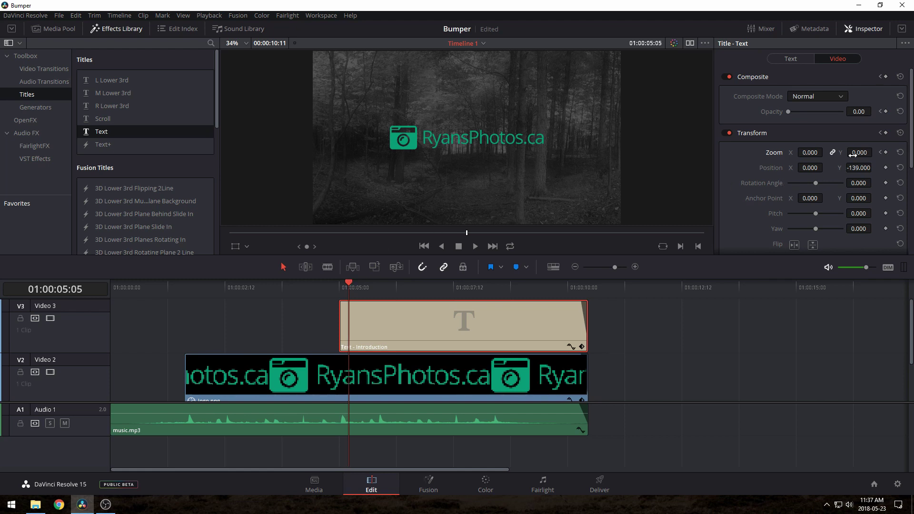
{"action": "left_click", "coordinate": [811, 152]}
{"action": "type", "text": "1"}
{"action": "key", "text": "Return"}
{"action": "left_click_drag", "start_coordinate": [852, 113], "coordinate": [855, 113]}
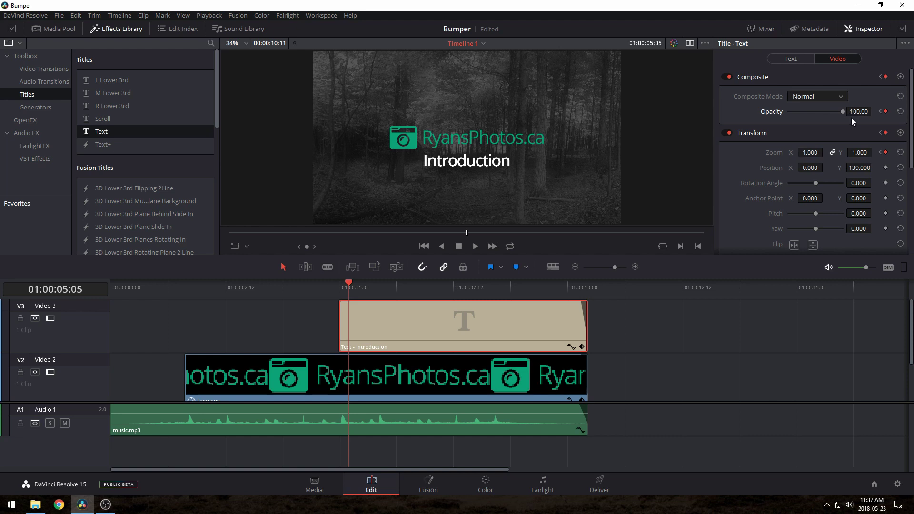
- Play back the title's zoom and fade-in from just before it starts
{"action": "left_click", "coordinate": [328, 287]}
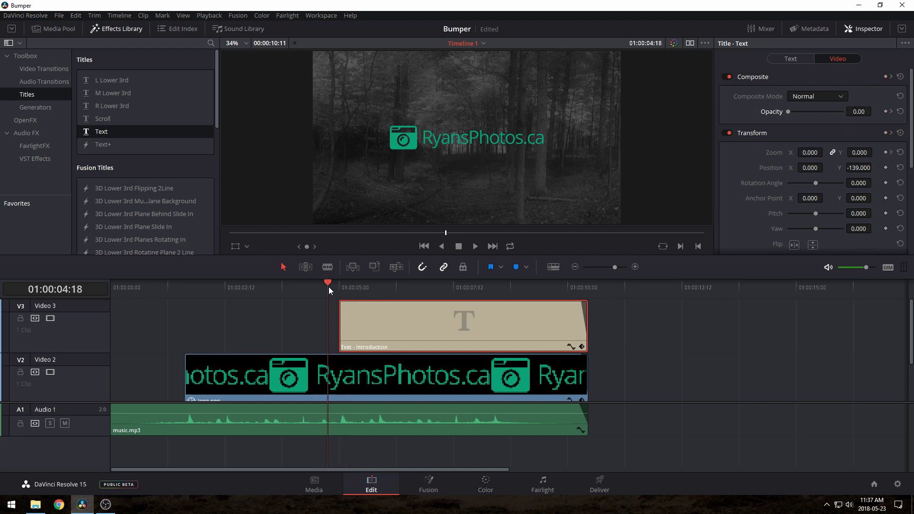
{"action": "key", "text": "space"}
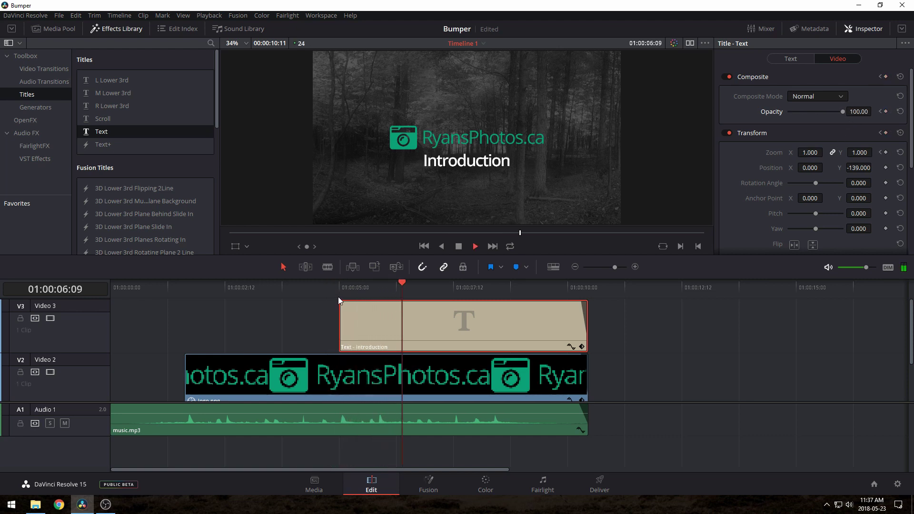
{"action": "key", "text": "space"}
- Keyframe the forest background (bg.jpeg) at Position X -169 at the timeline start
{"action": "scroll", "coordinate": [311, 337], "scroll_direction": "down", "scroll_amount": 2}
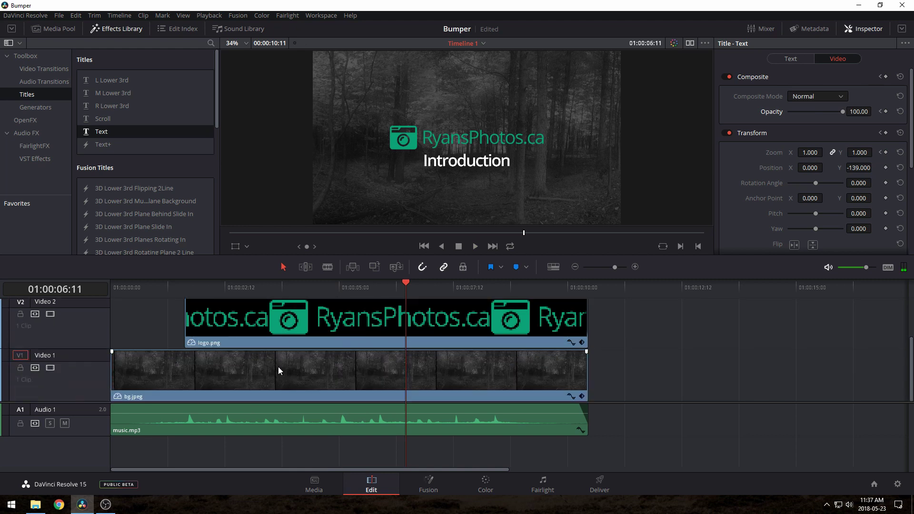
{"action": "left_click", "coordinate": [263, 377]}
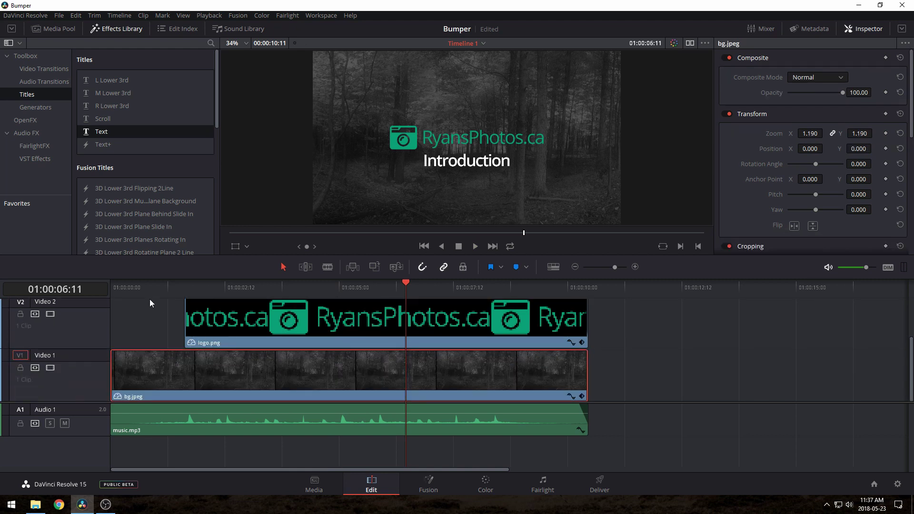
{"action": "left_click", "coordinate": [114, 287]}
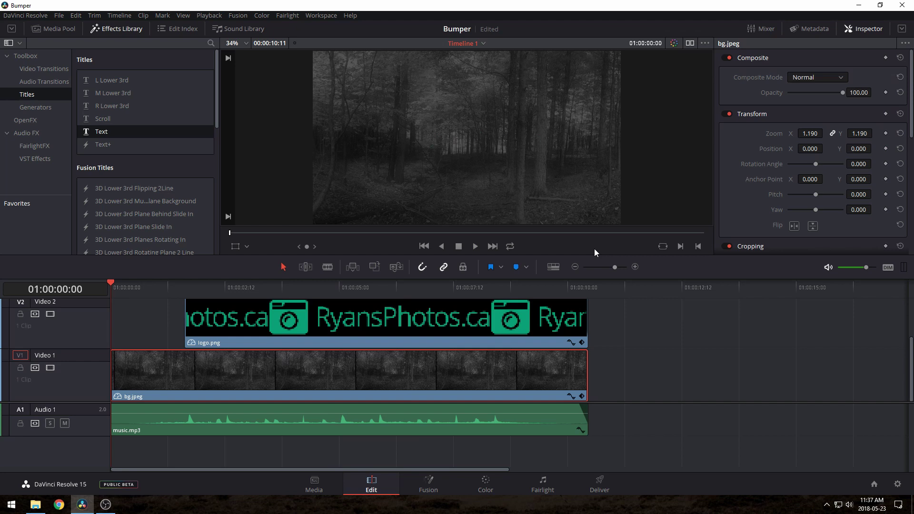
{"action": "left_click_drag", "start_coordinate": [809, 148], "coordinate": [826, 149]}
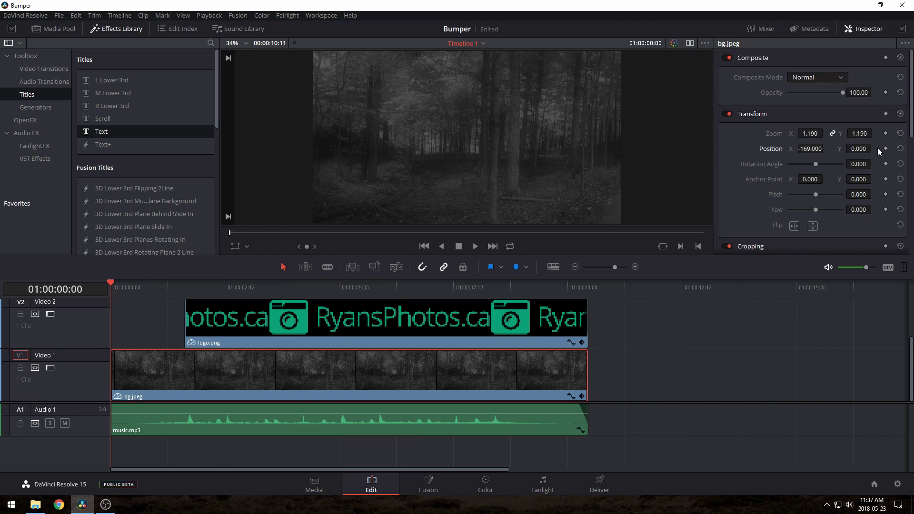
- Set the background's Position X to 176 at the bumper's end, then play back the pan
{"action": "left_click", "coordinate": [584, 287]}
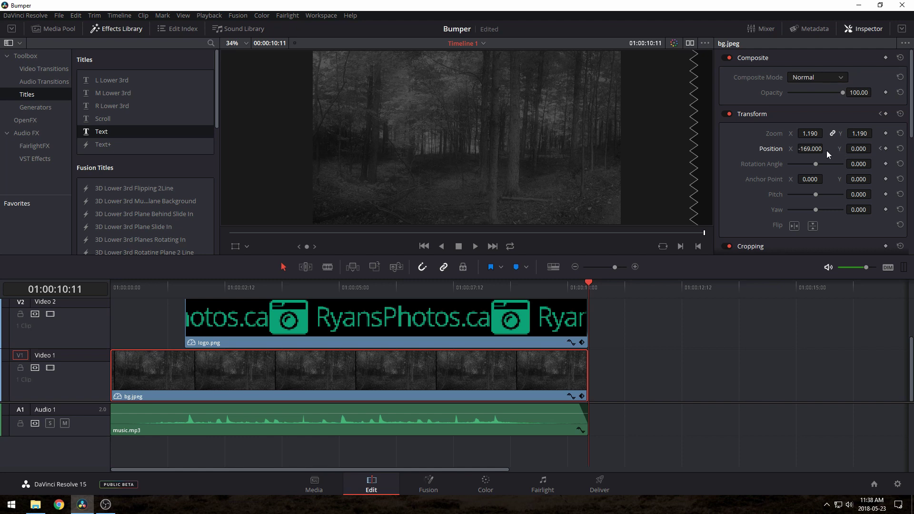
{"action": "left_click_drag", "start_coordinate": [826, 150], "coordinate": [849, 150]}
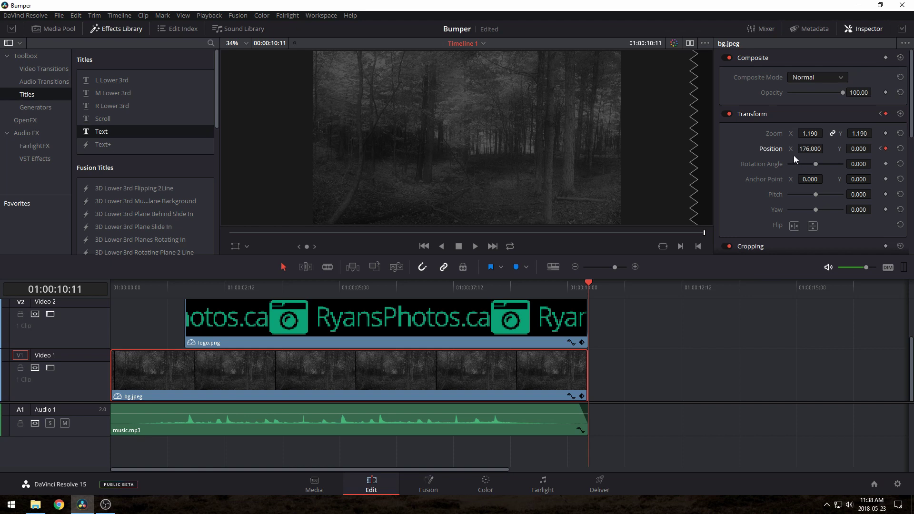
{"action": "left_click", "coordinate": [109, 284]}
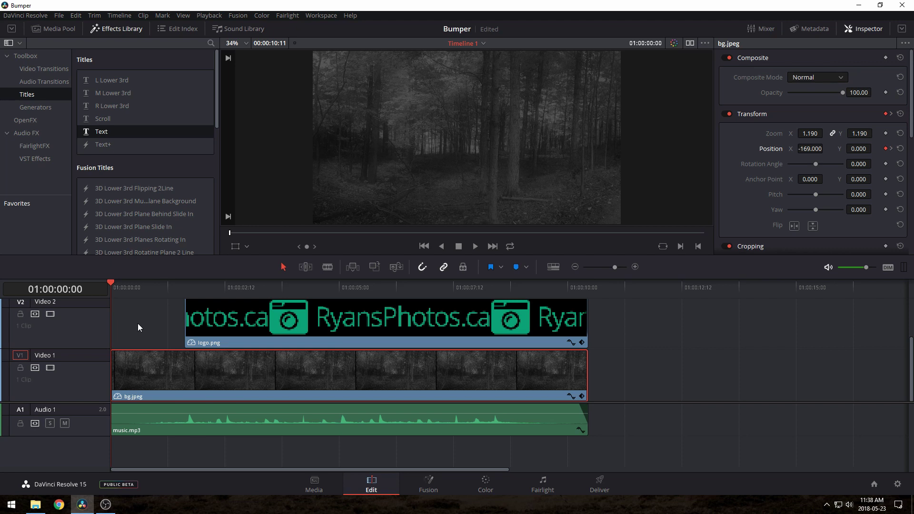
{"action": "key", "text": "space"}
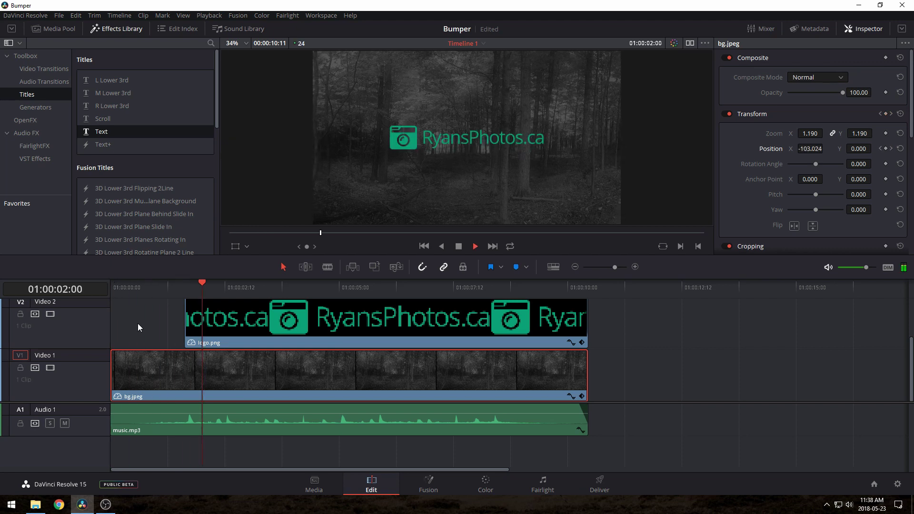